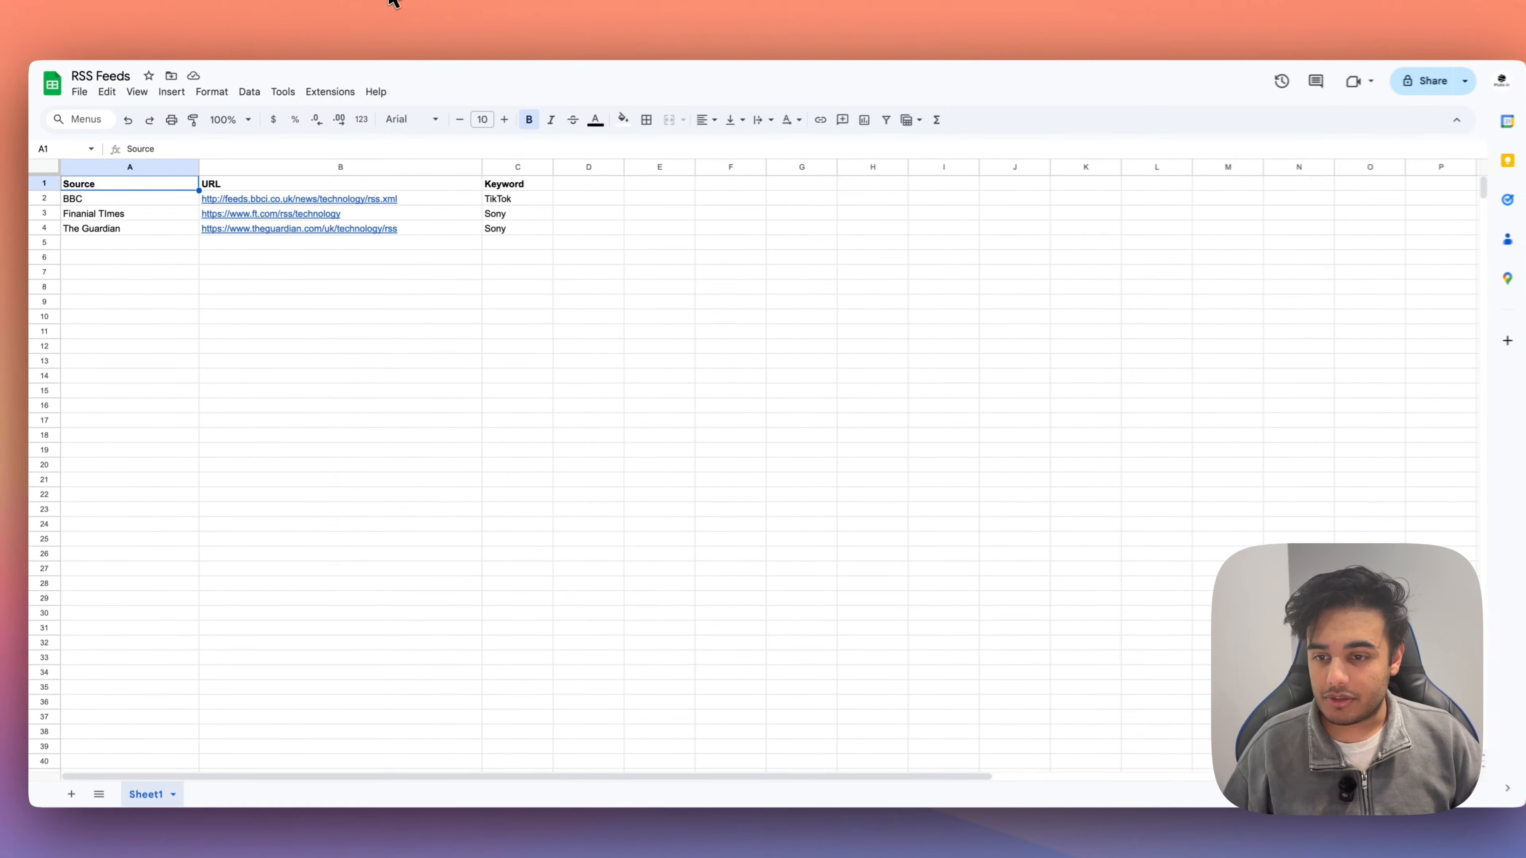
Step: Review the news sources and their RSS feed URLs in the RSS Feeds sheet
left_click_drag(157, 199, 203, 255)
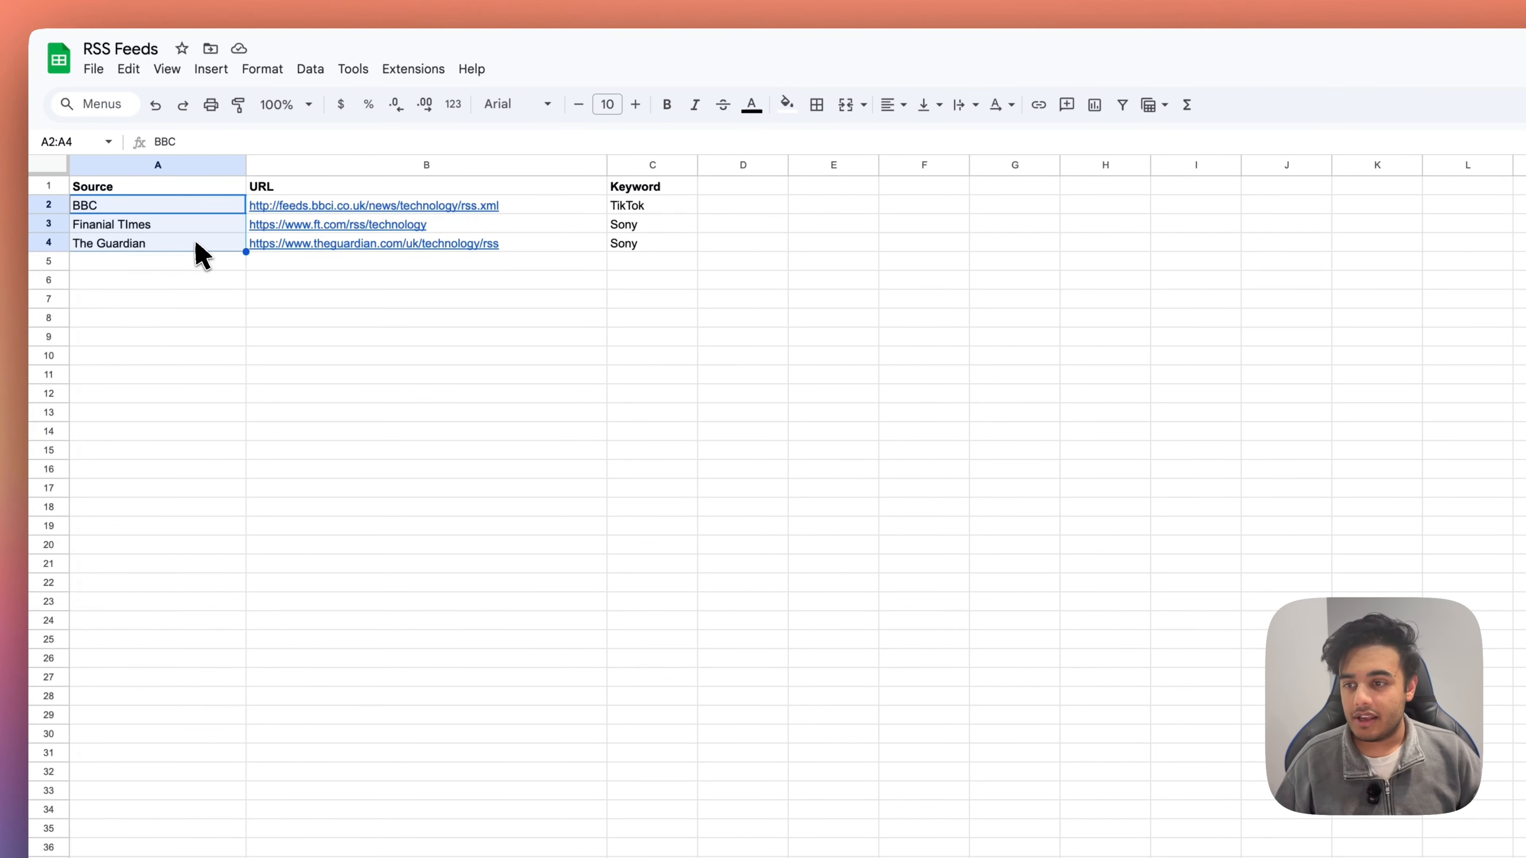
left_click(151, 206)
left_click(153, 227)
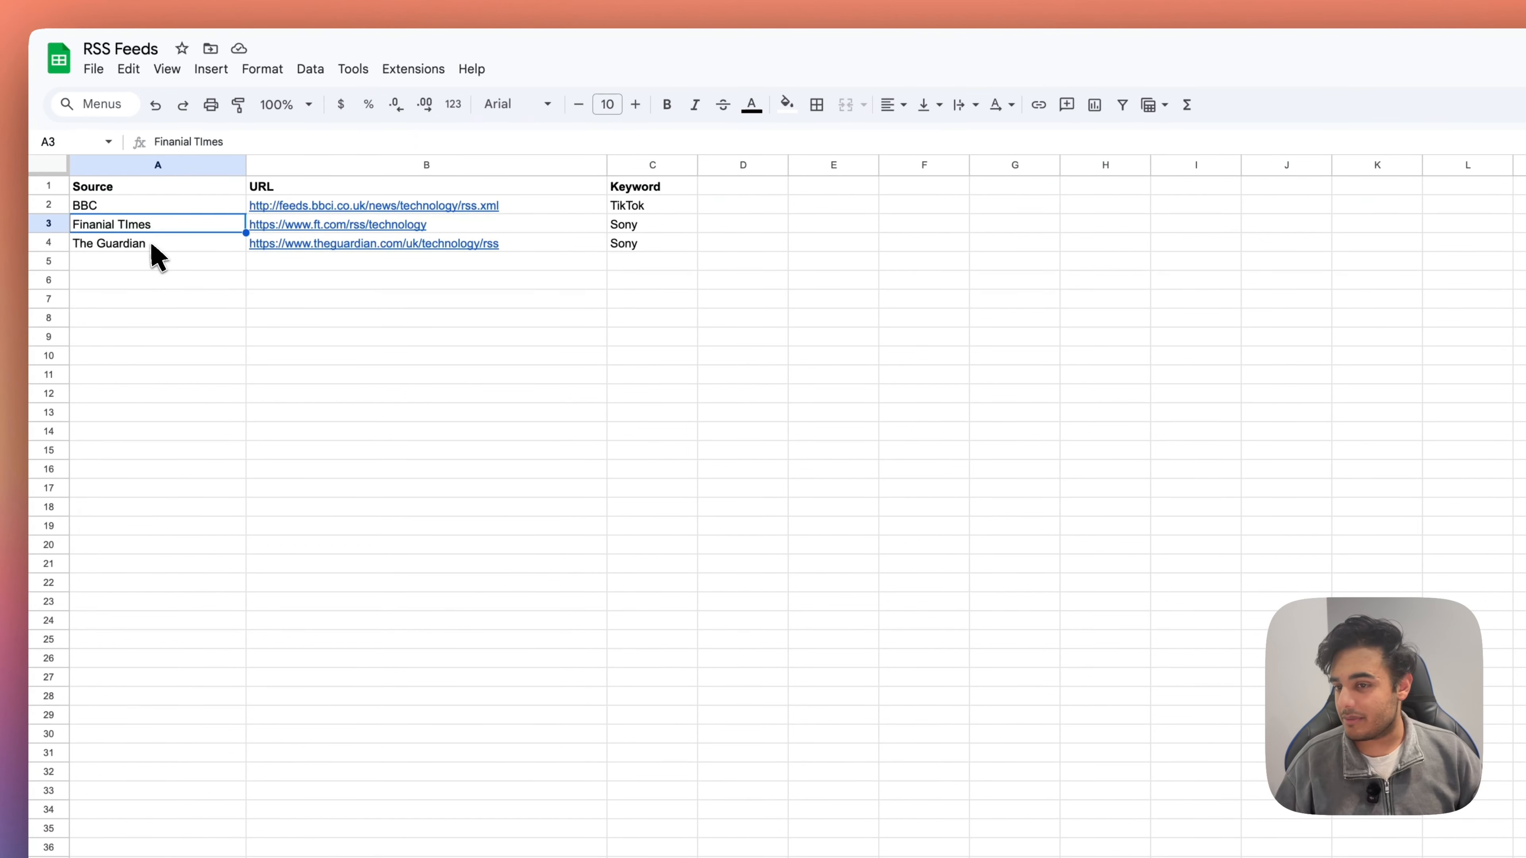
left_click(152, 246)
left_click_drag(528, 207, 531, 245)
left_click(491, 358)
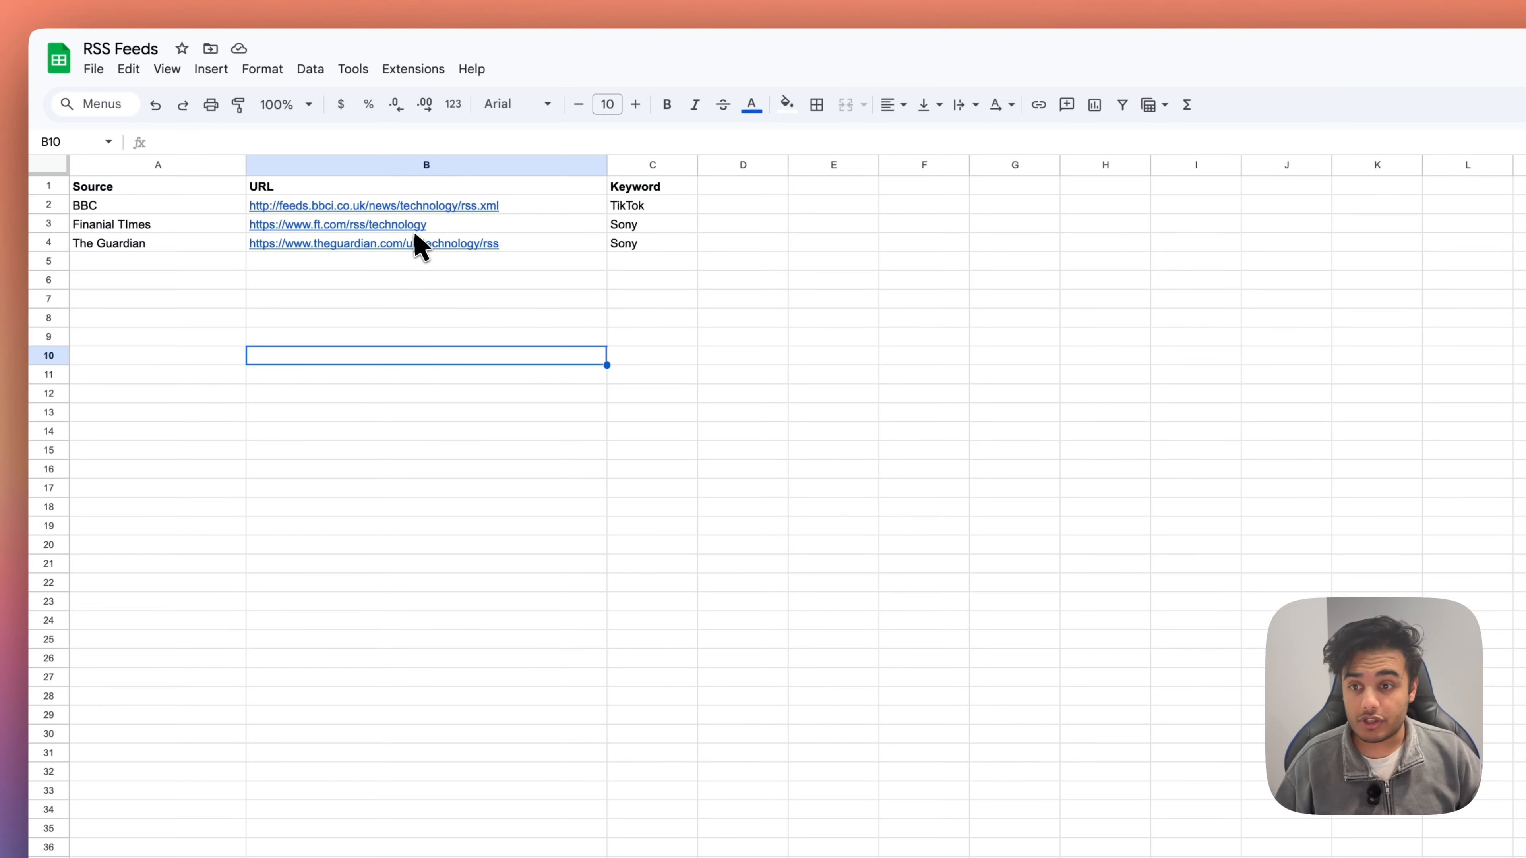
mouse_move(433, 249)
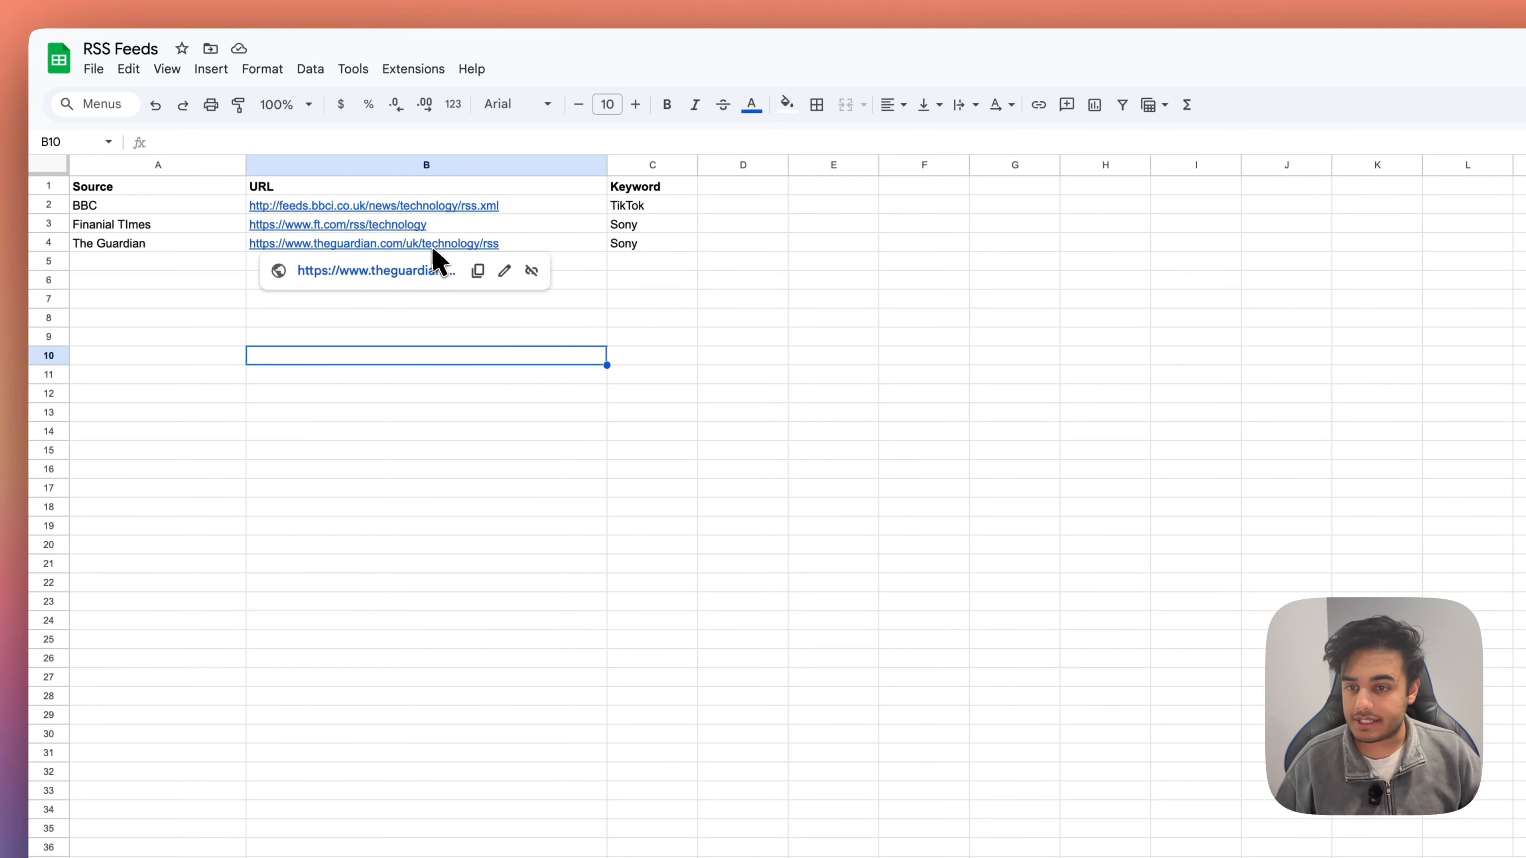
left_click(571, 318)
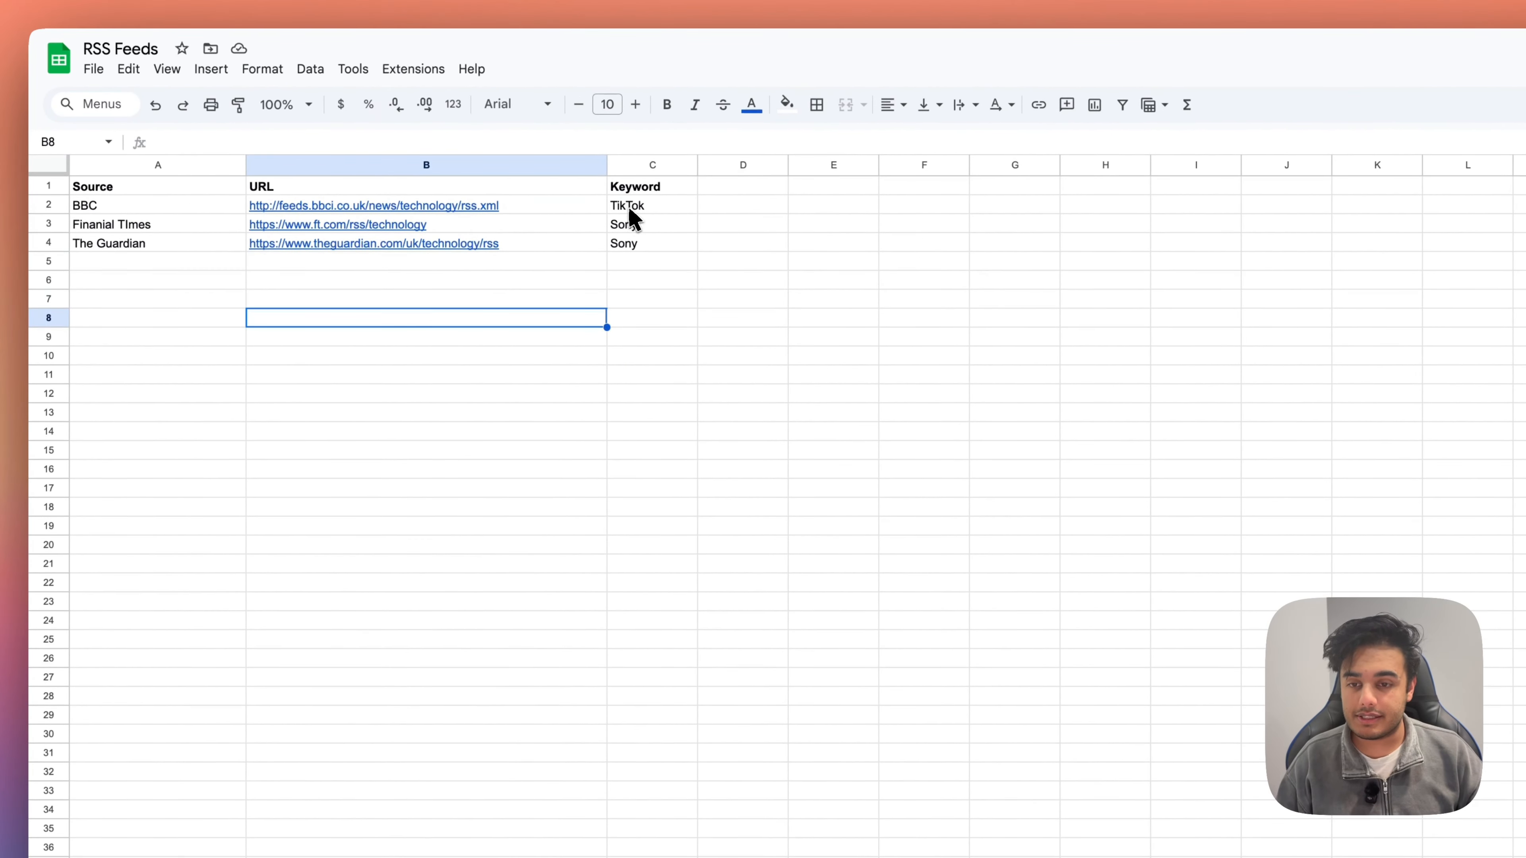
Step: Review the keyword assigned to each news source, and the feed rows A2:C4 as a whole
left_click(631, 220)
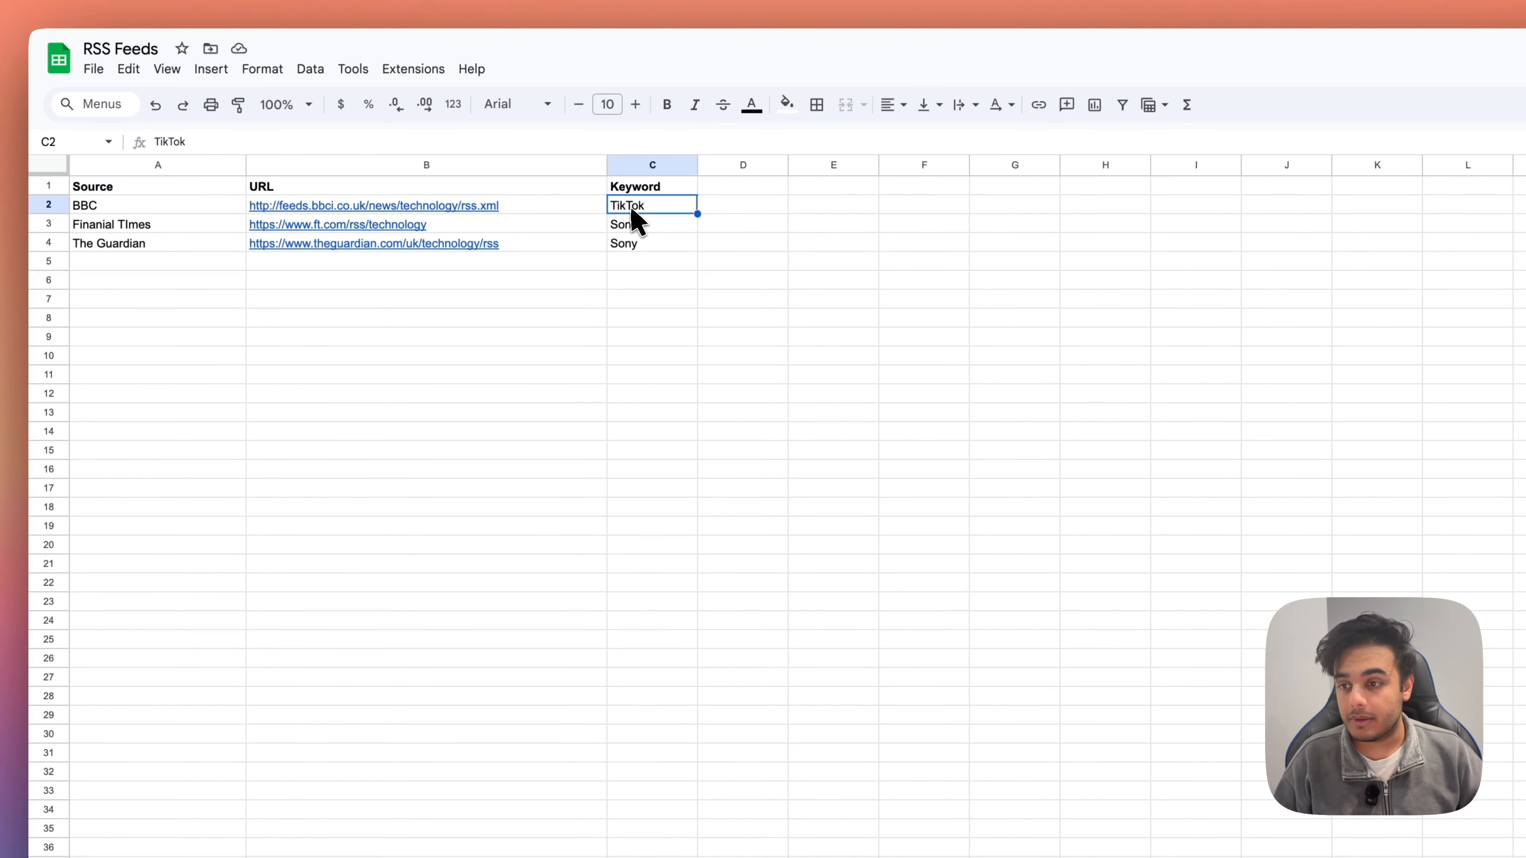
left_click(648, 229)
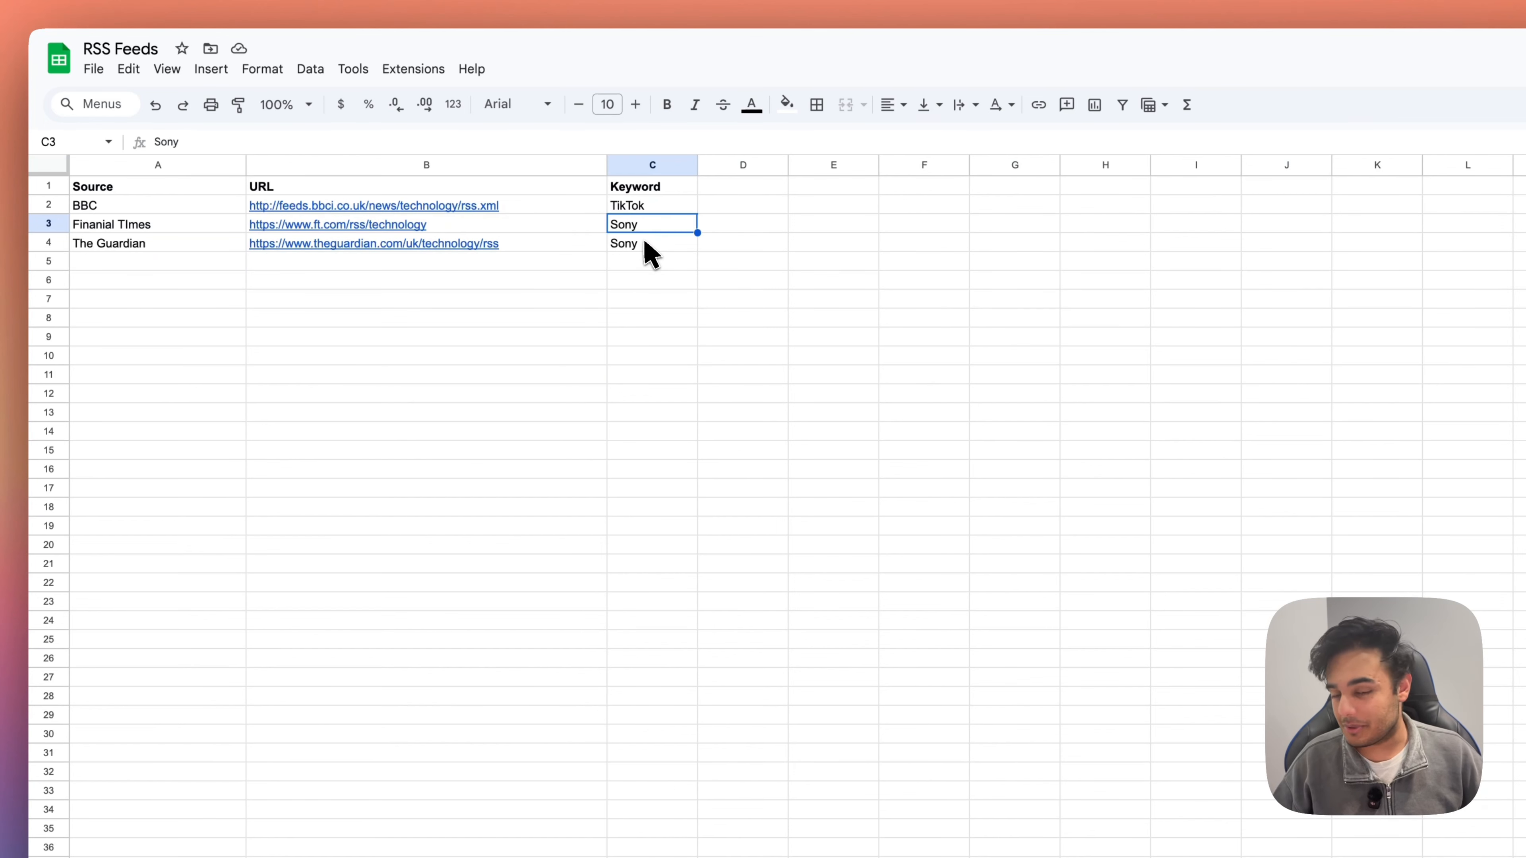
left_click_drag(655, 207, 624, 244)
left_click_drag(194, 200, 646, 240)
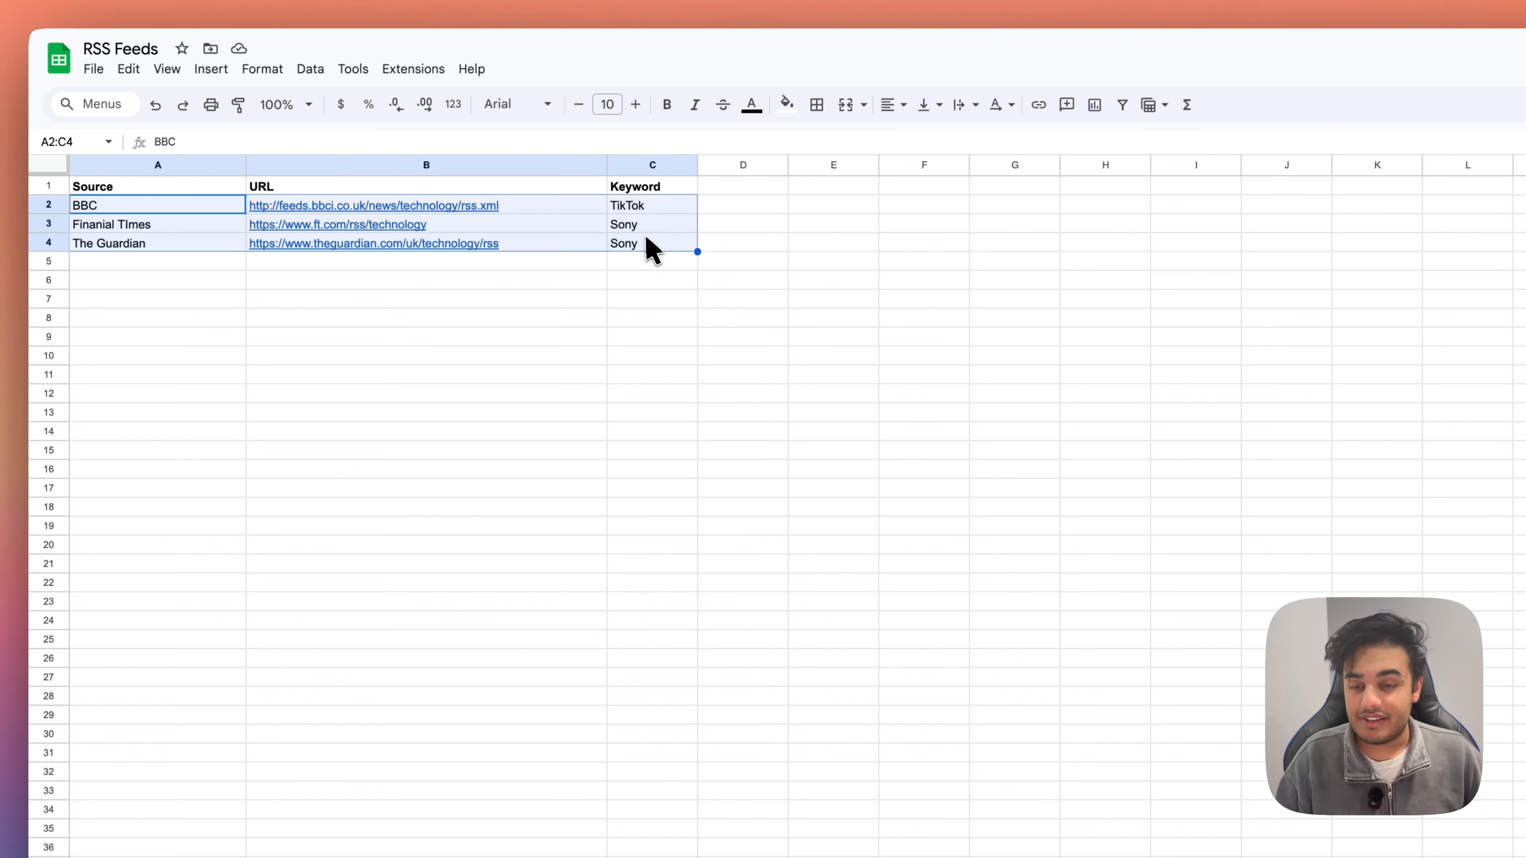
left_click(664, 210)
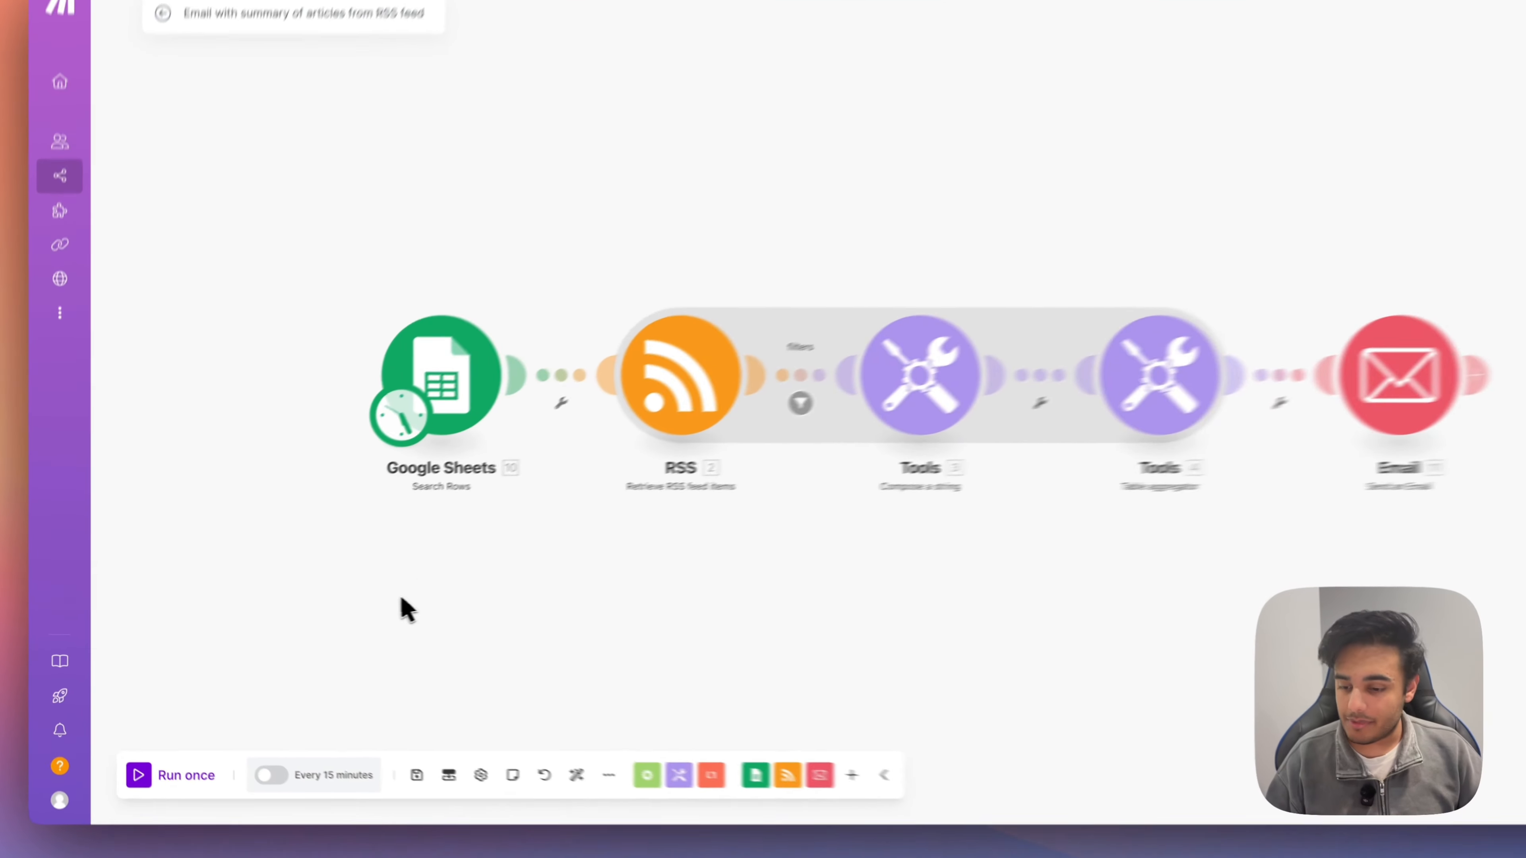
Step: Switch to the Make scenario and schedule it to run every day at 17:25, leaving it inactive for now
left_click(333, 776)
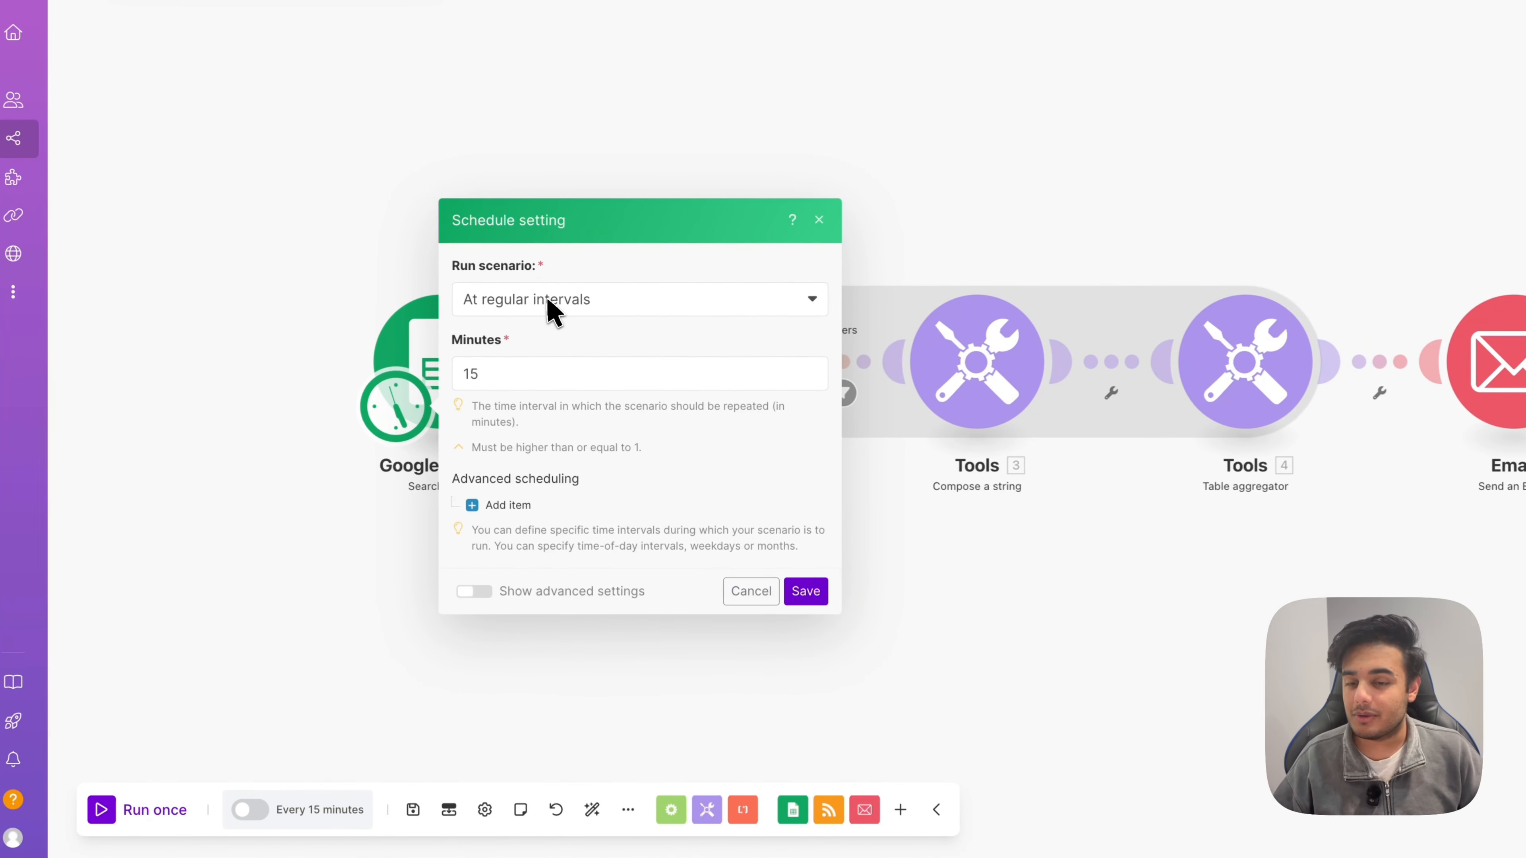
left_click(551, 304)
left_click(509, 394)
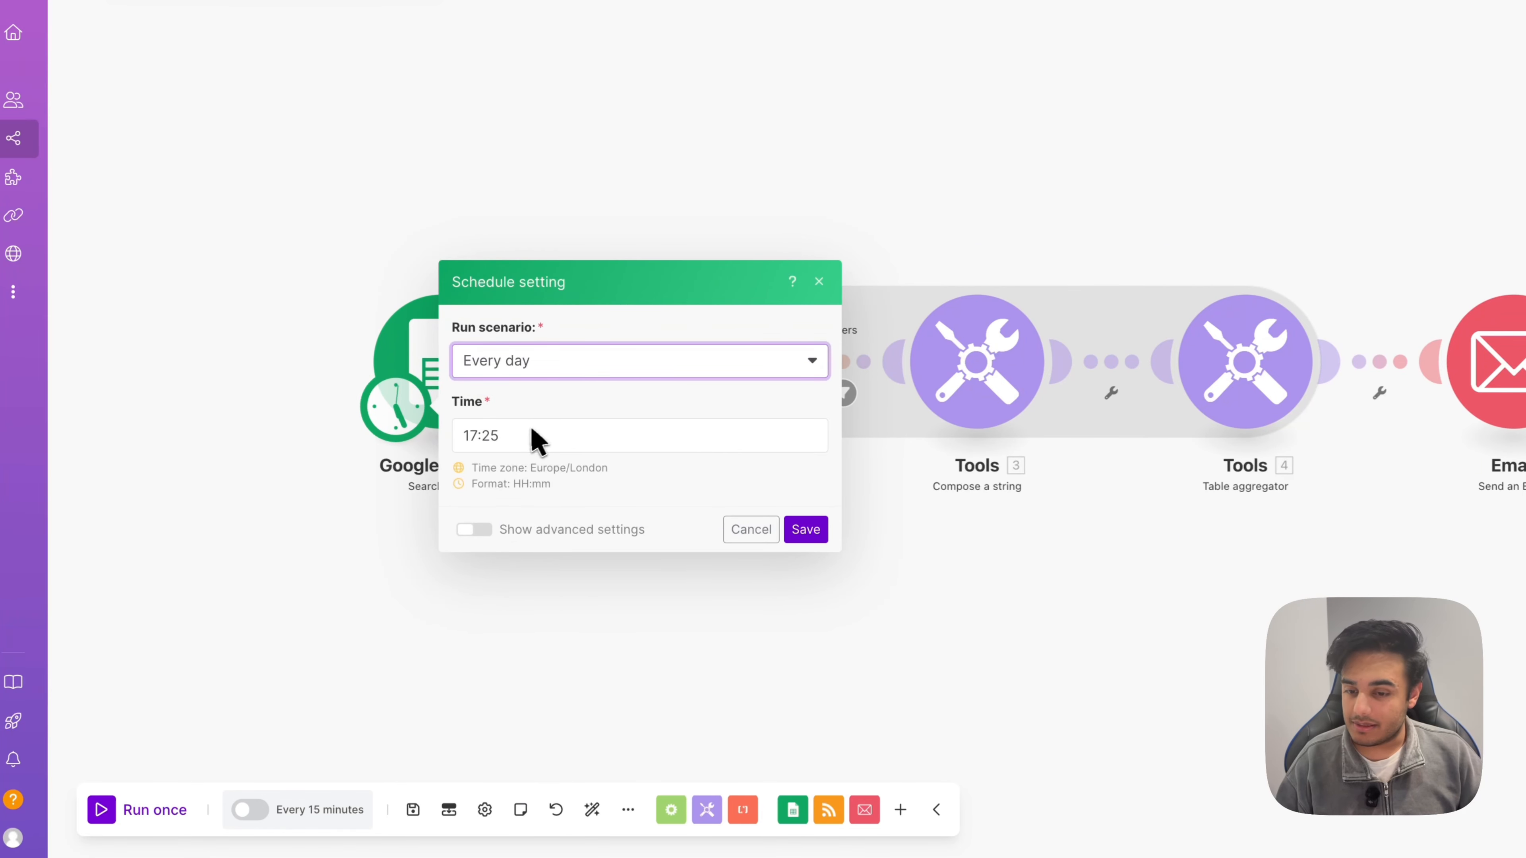
left_click(804, 532)
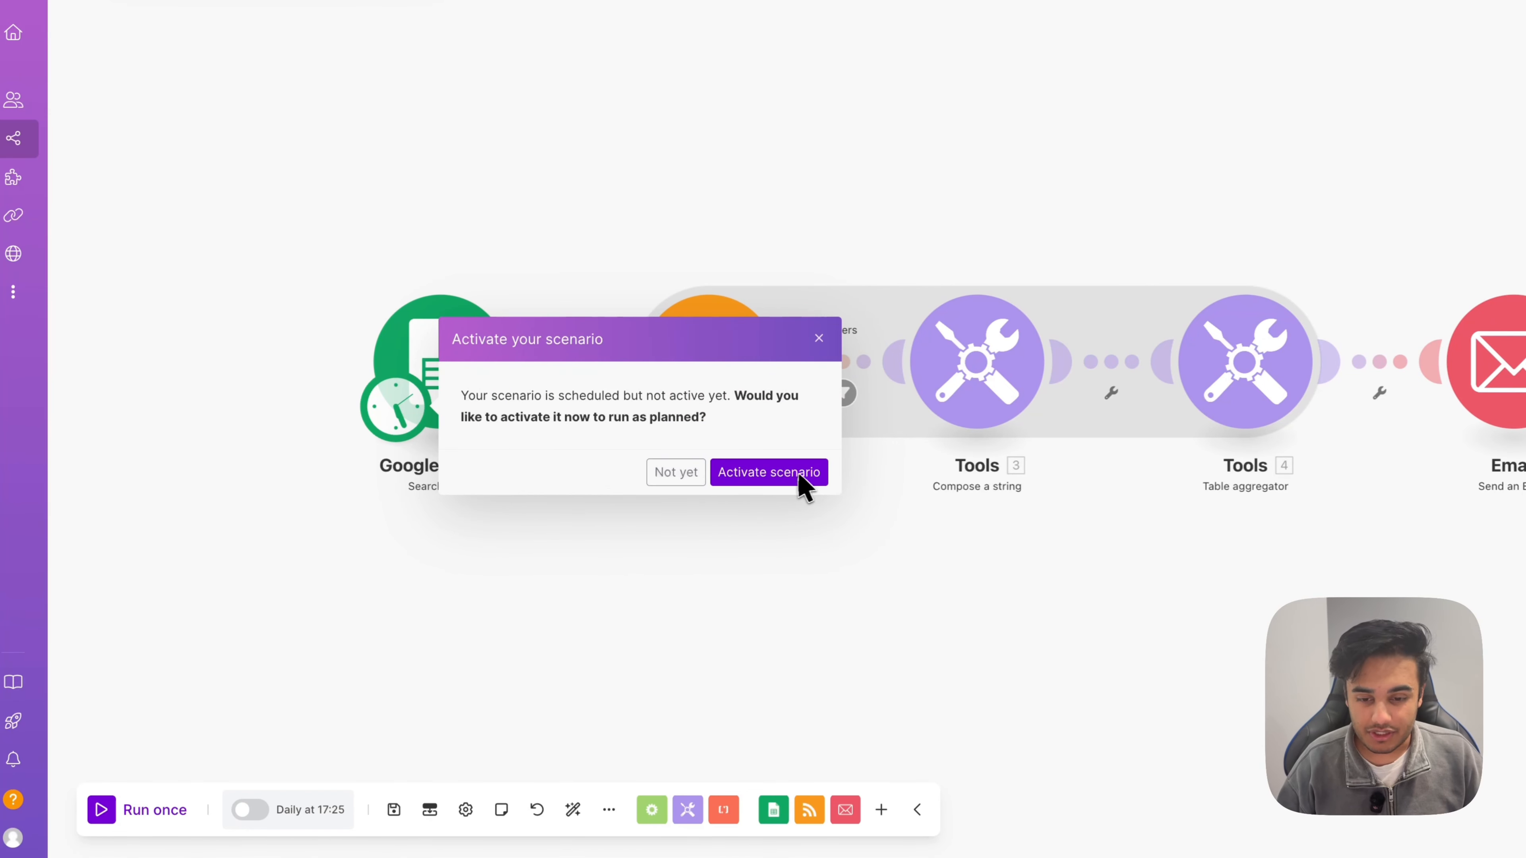
left_click(675, 472)
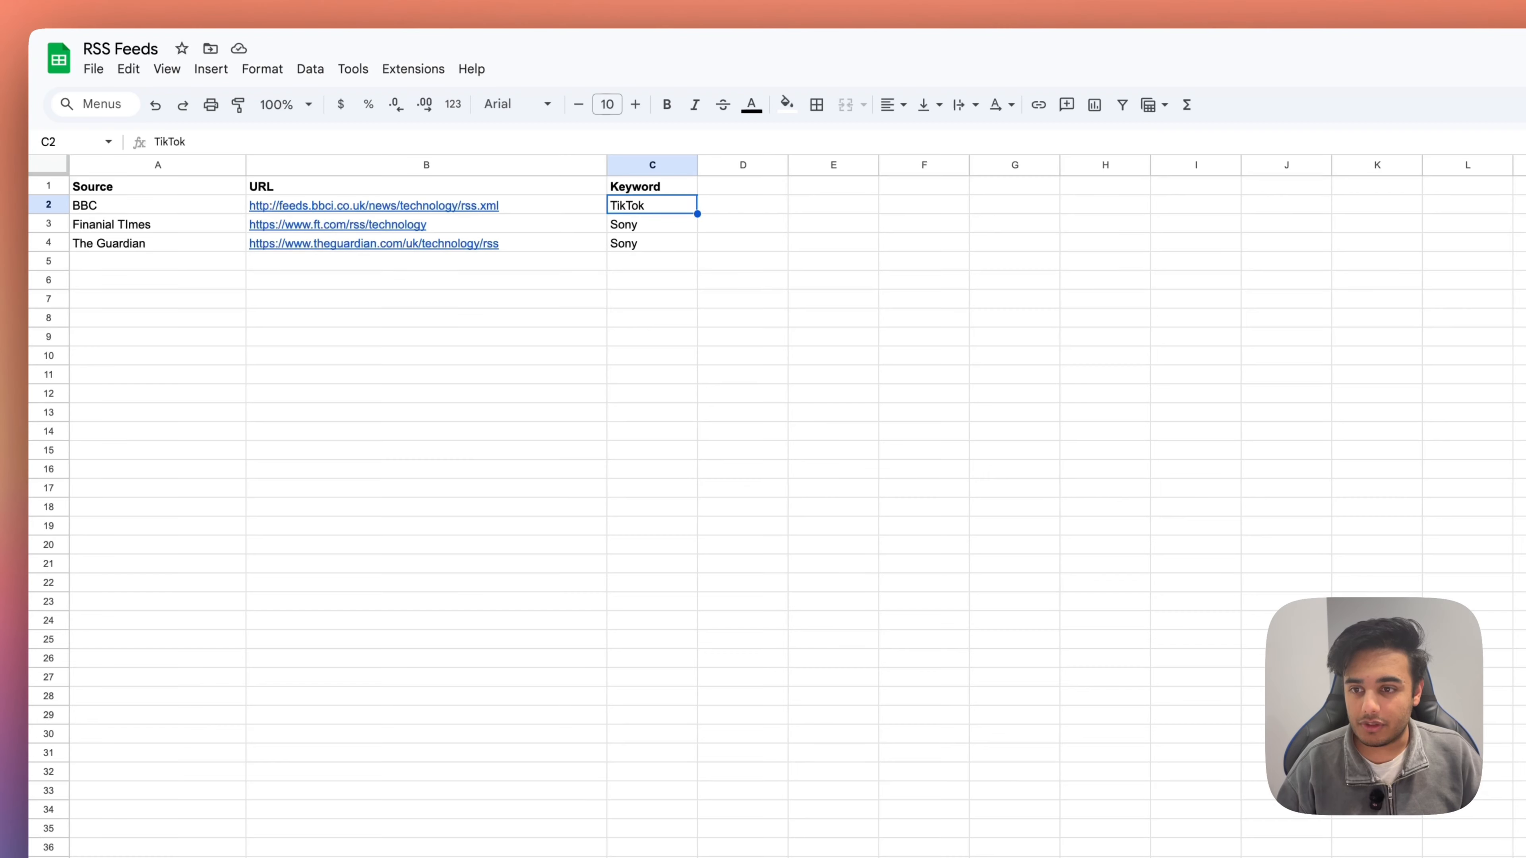
Step: Compare the sheet's feed rows with the RSS module's URL mapping, and review the keyword filter placed after that module
left_click_drag(129, 211, 628, 227)
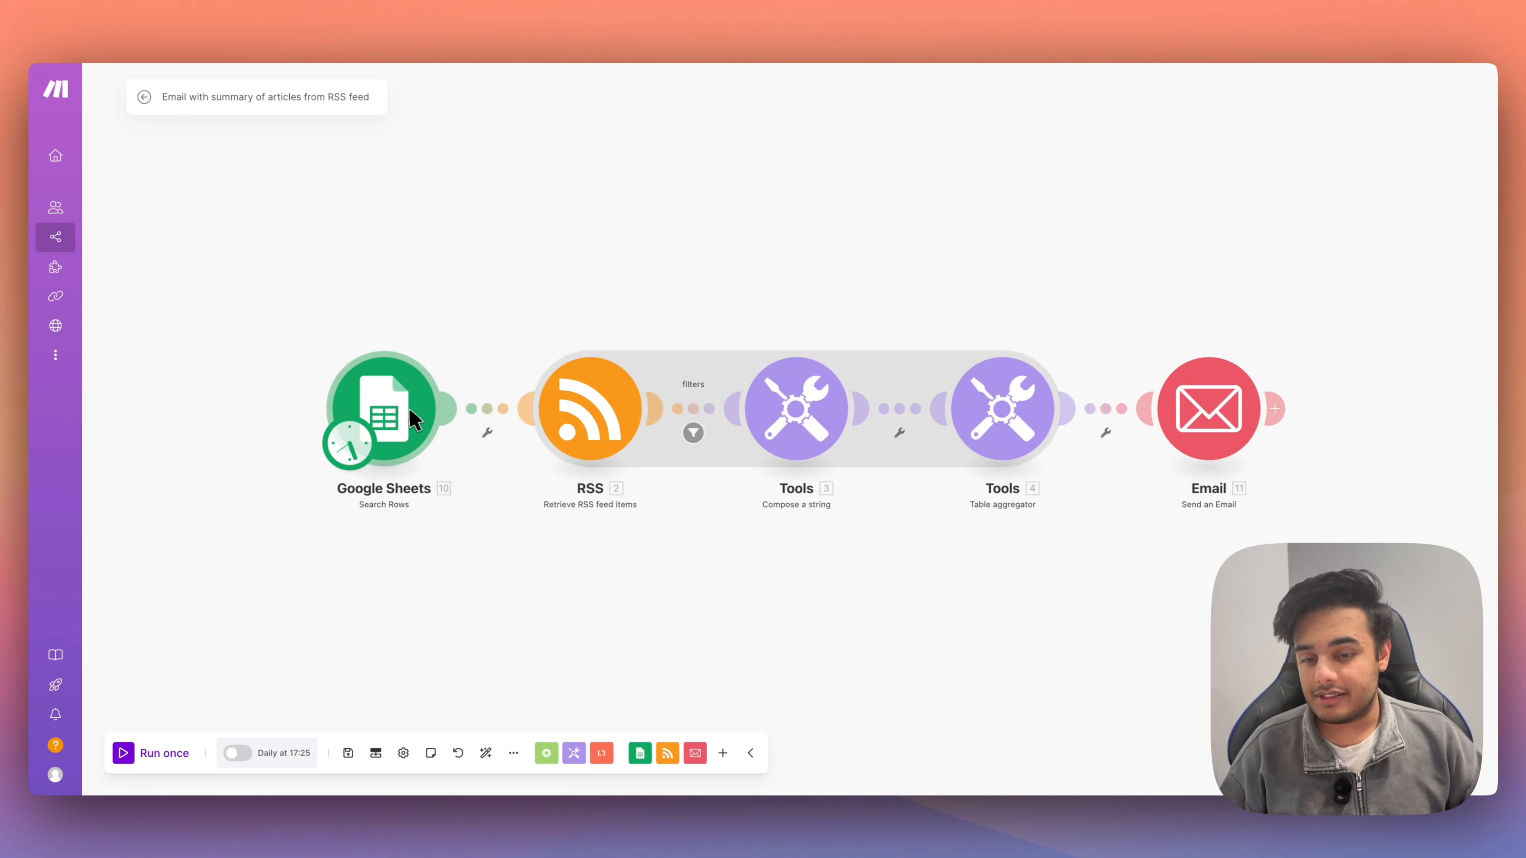
left_click(601, 428)
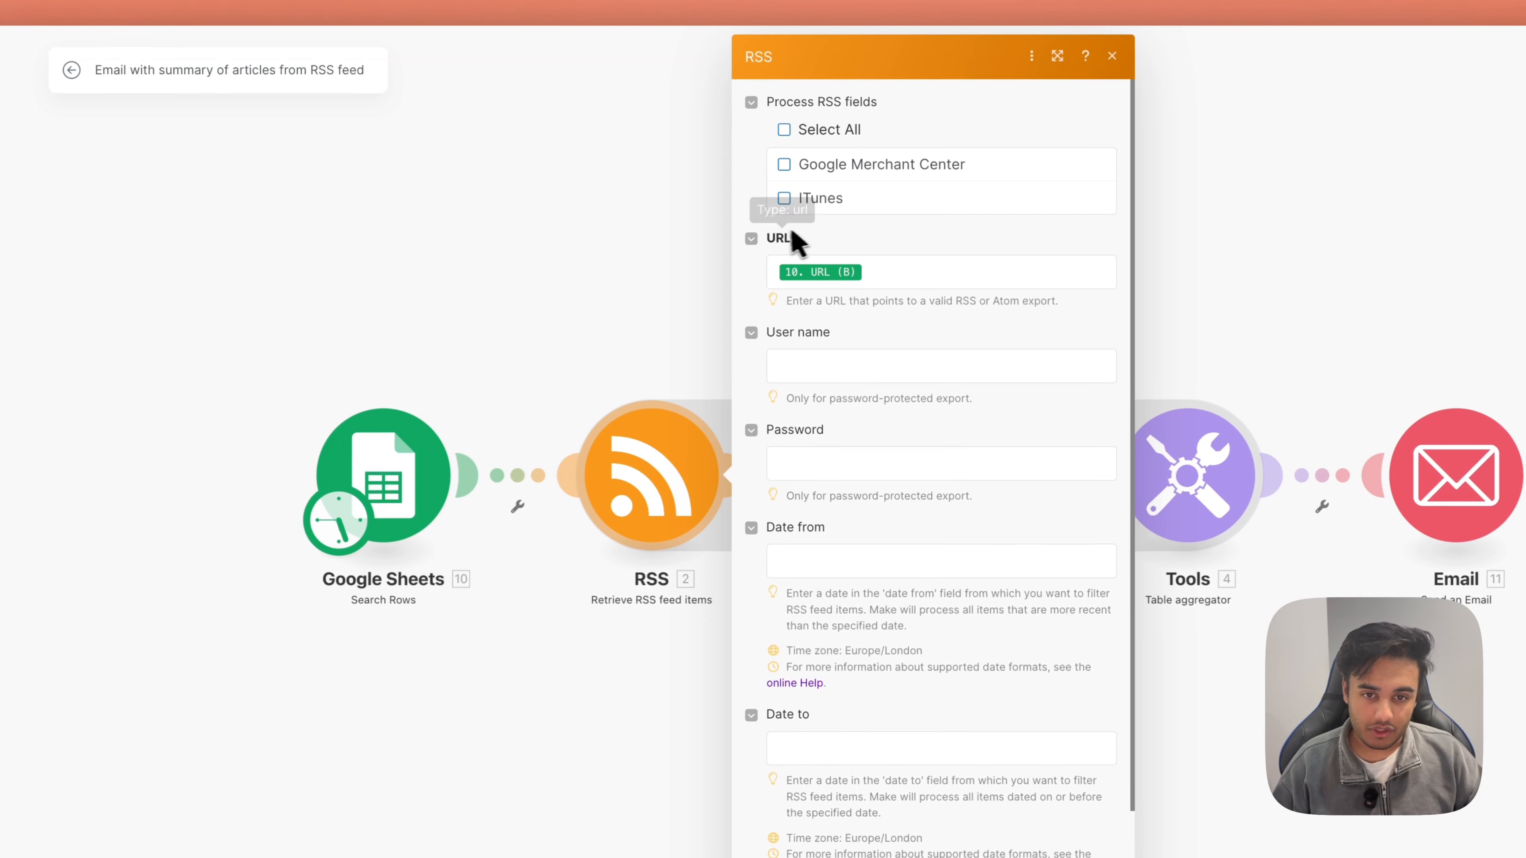
mouse_move(835, 280)
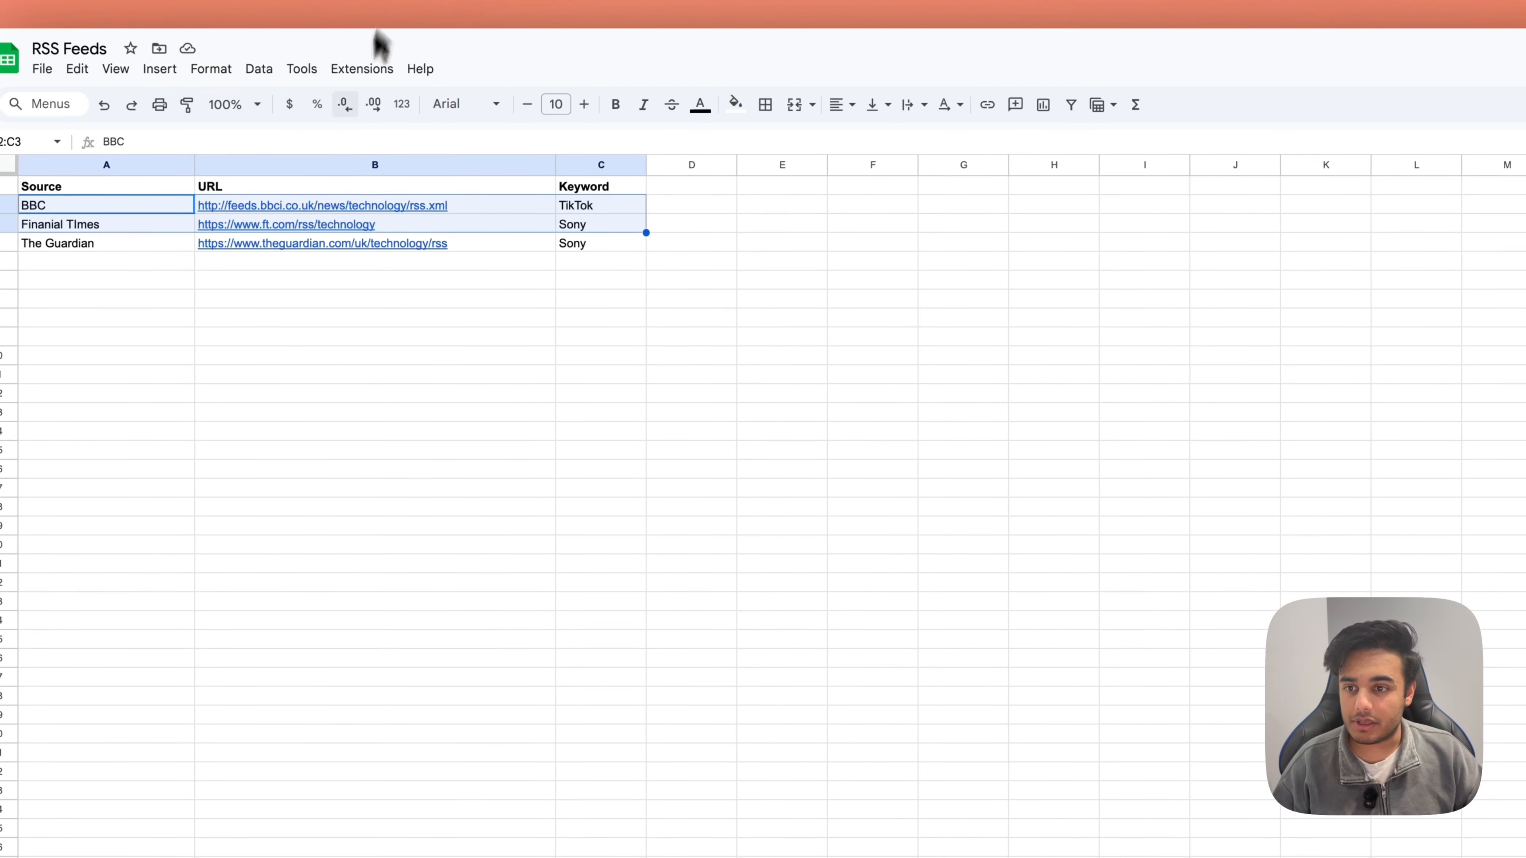
left_click(453, 204)
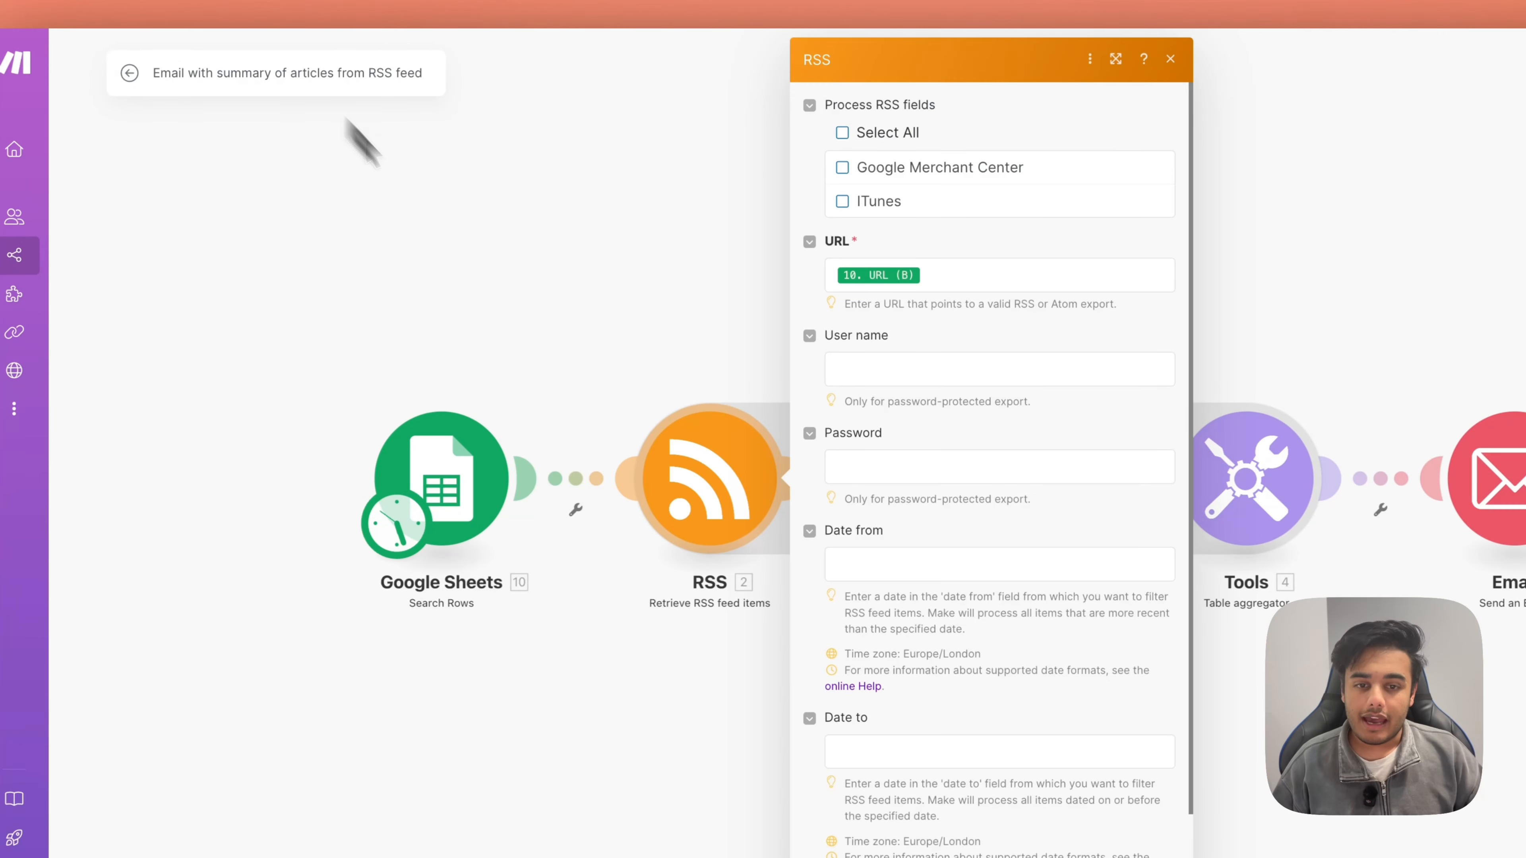
mouse_move(893, 285)
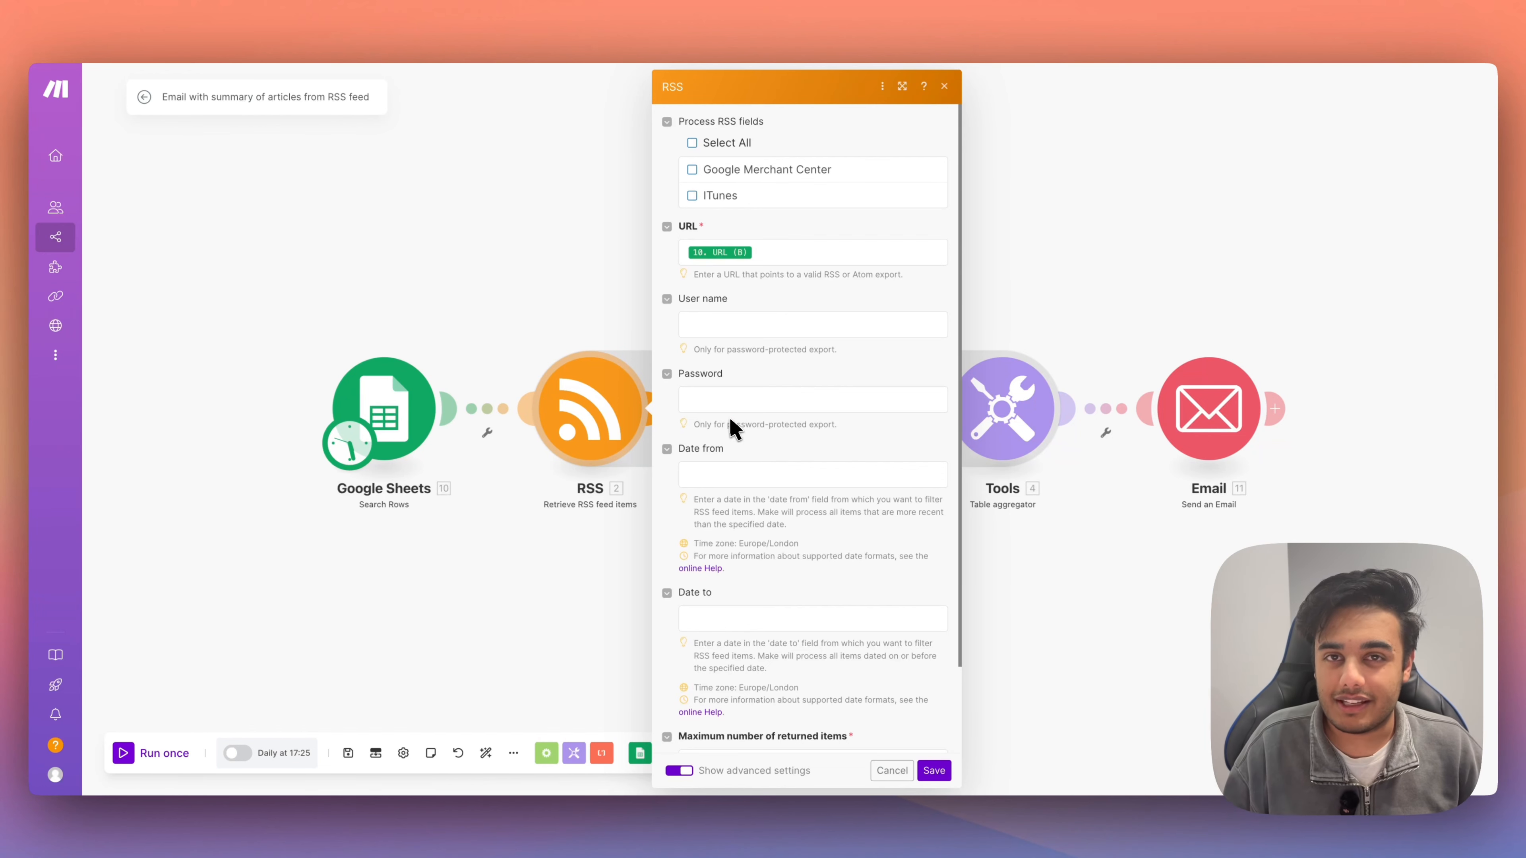
left_click(637, 308)
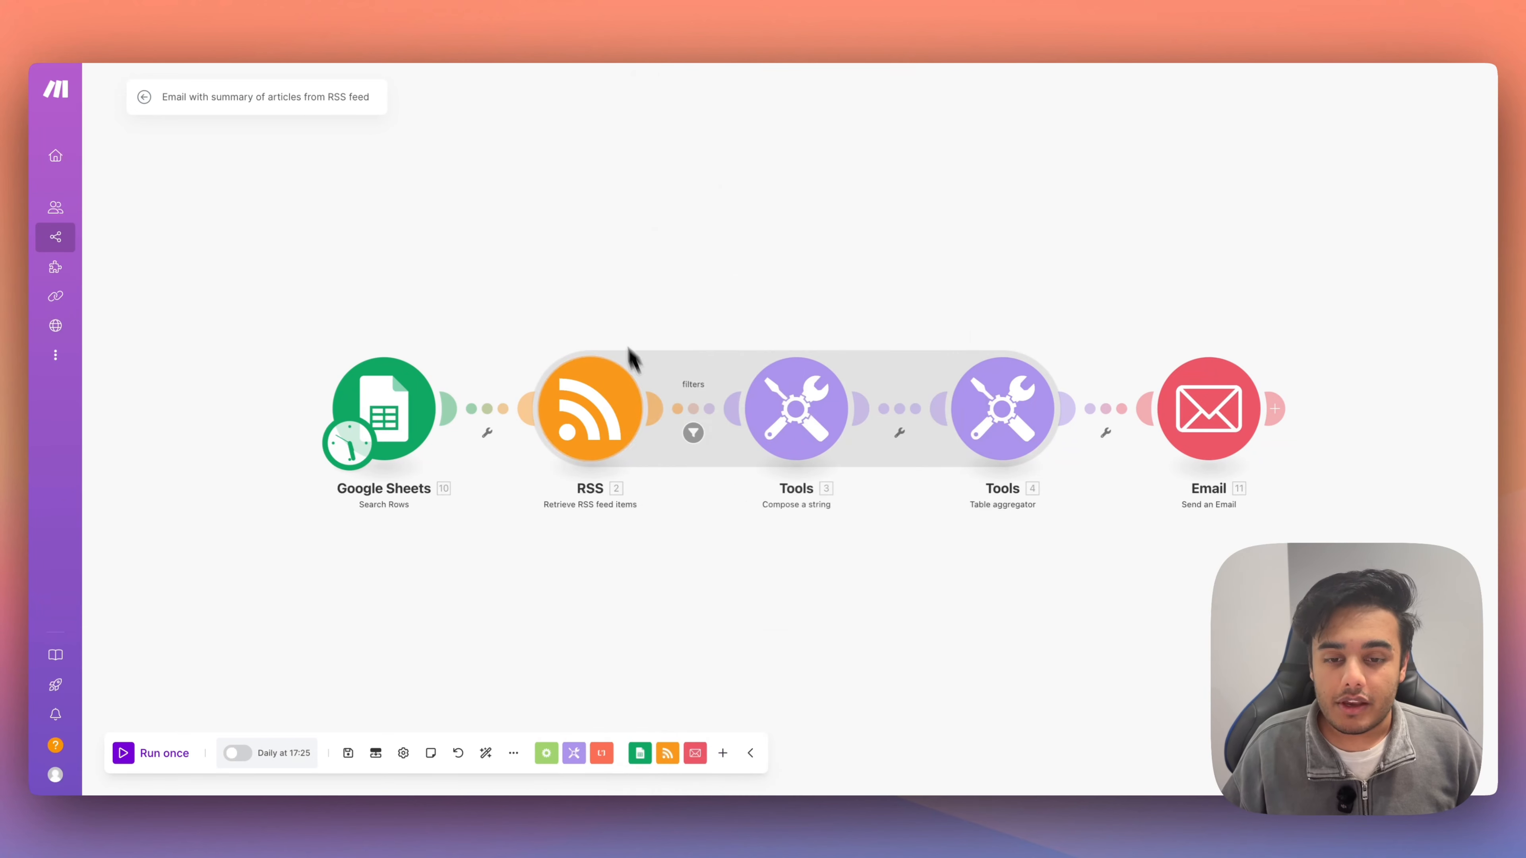
left_click(698, 411)
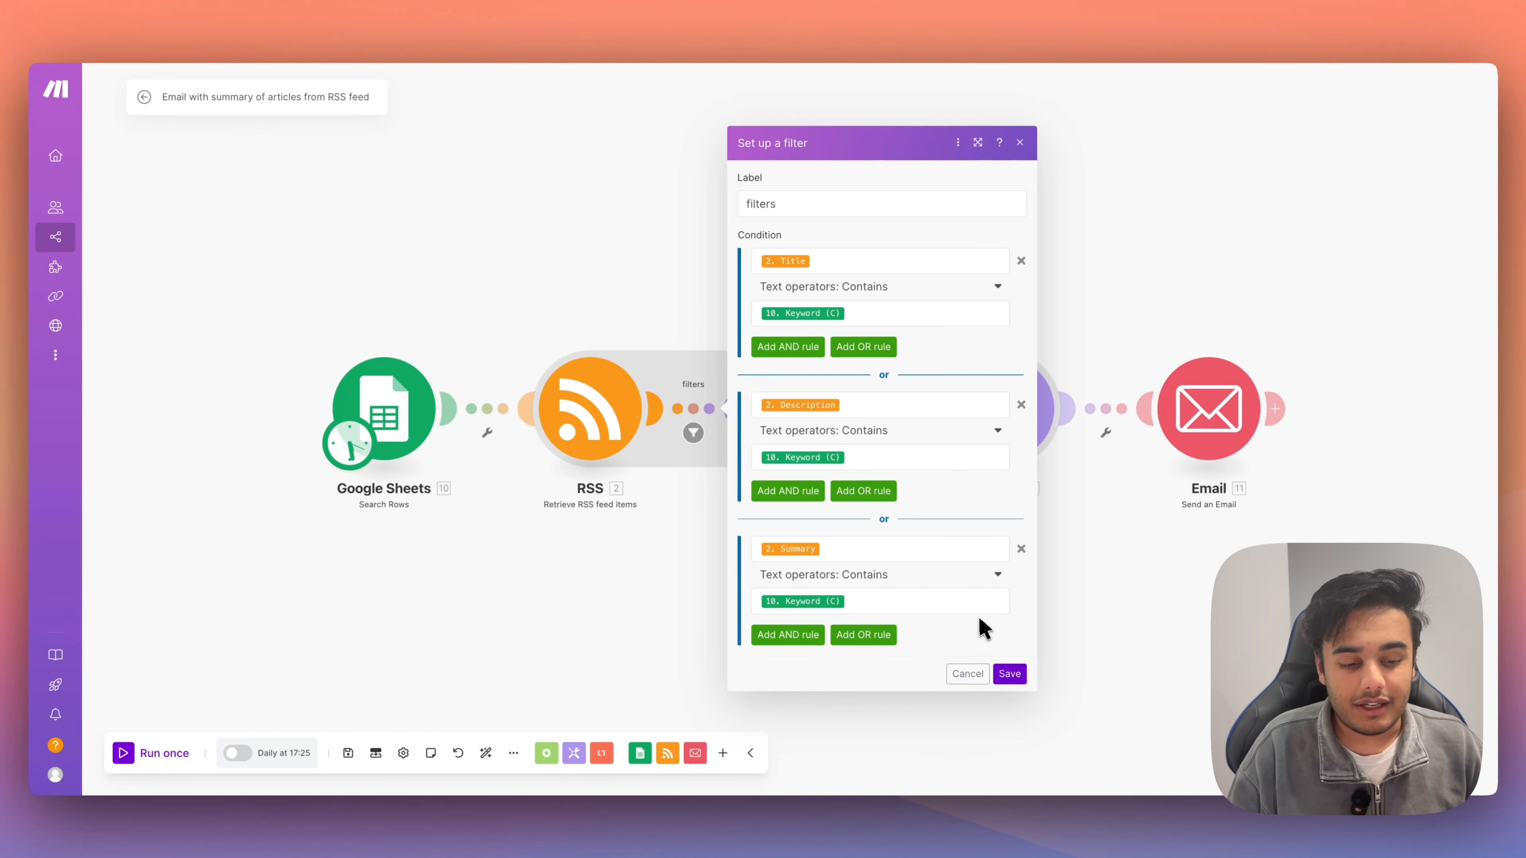
left_click(1011, 673)
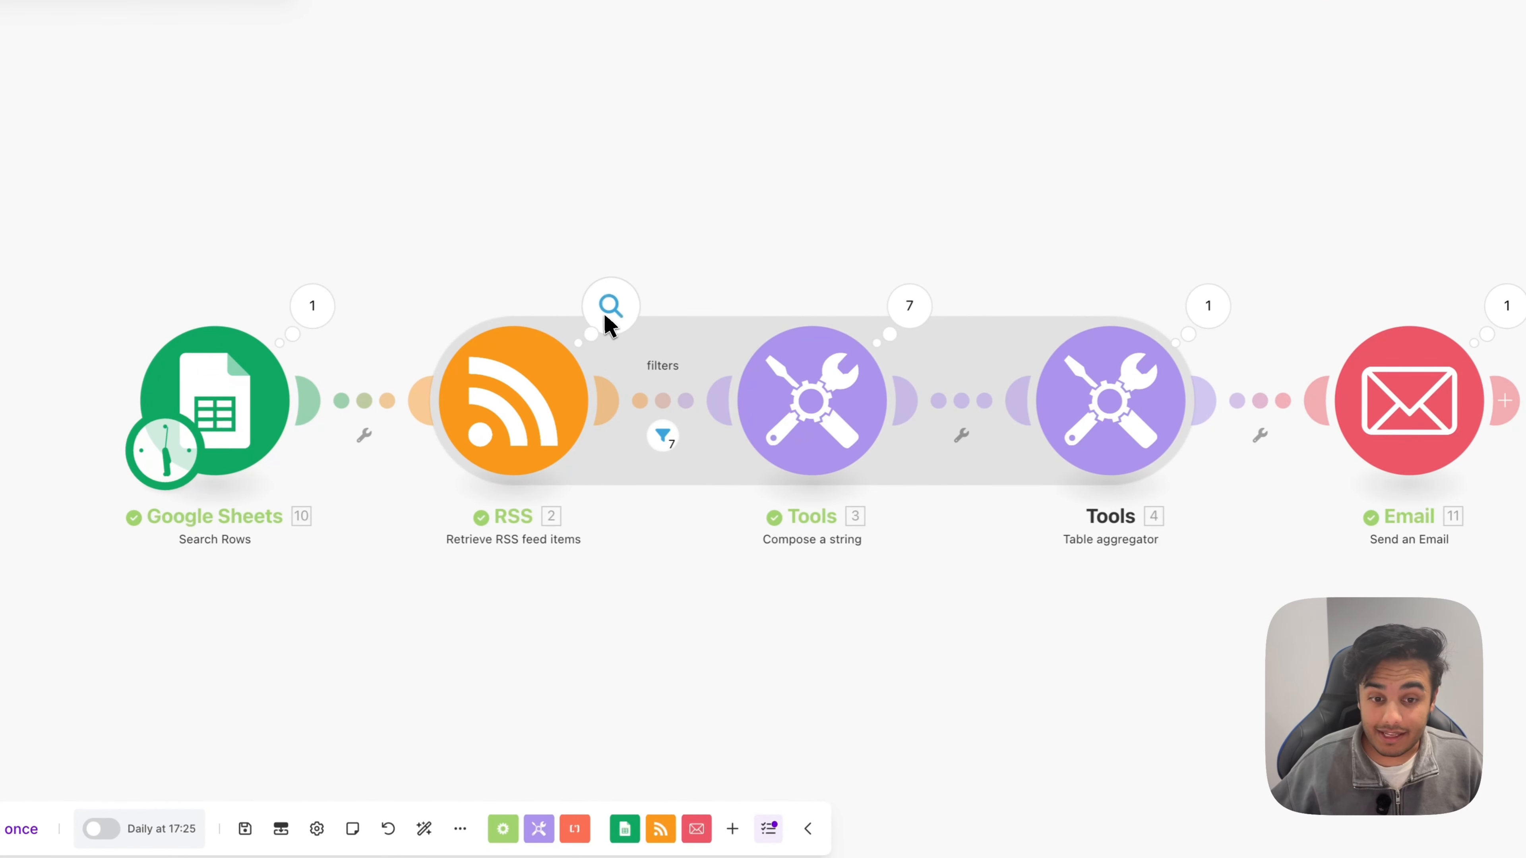
Step: Examine the article bundles in the RSS module's run output, including titles, descriptions and dates
left_click(608, 312)
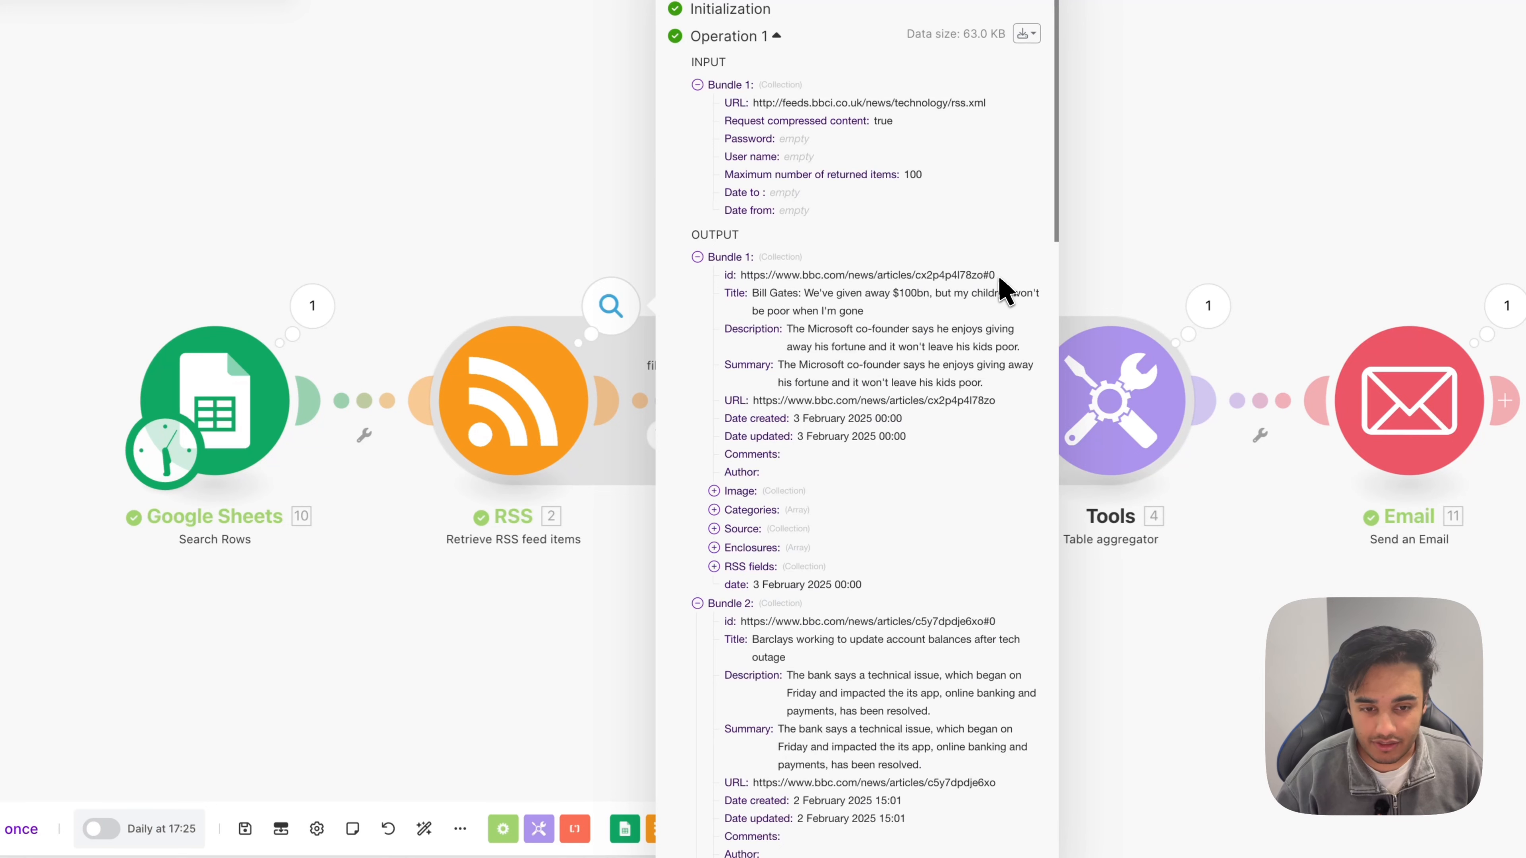
left_click_drag(752, 293, 904, 327)
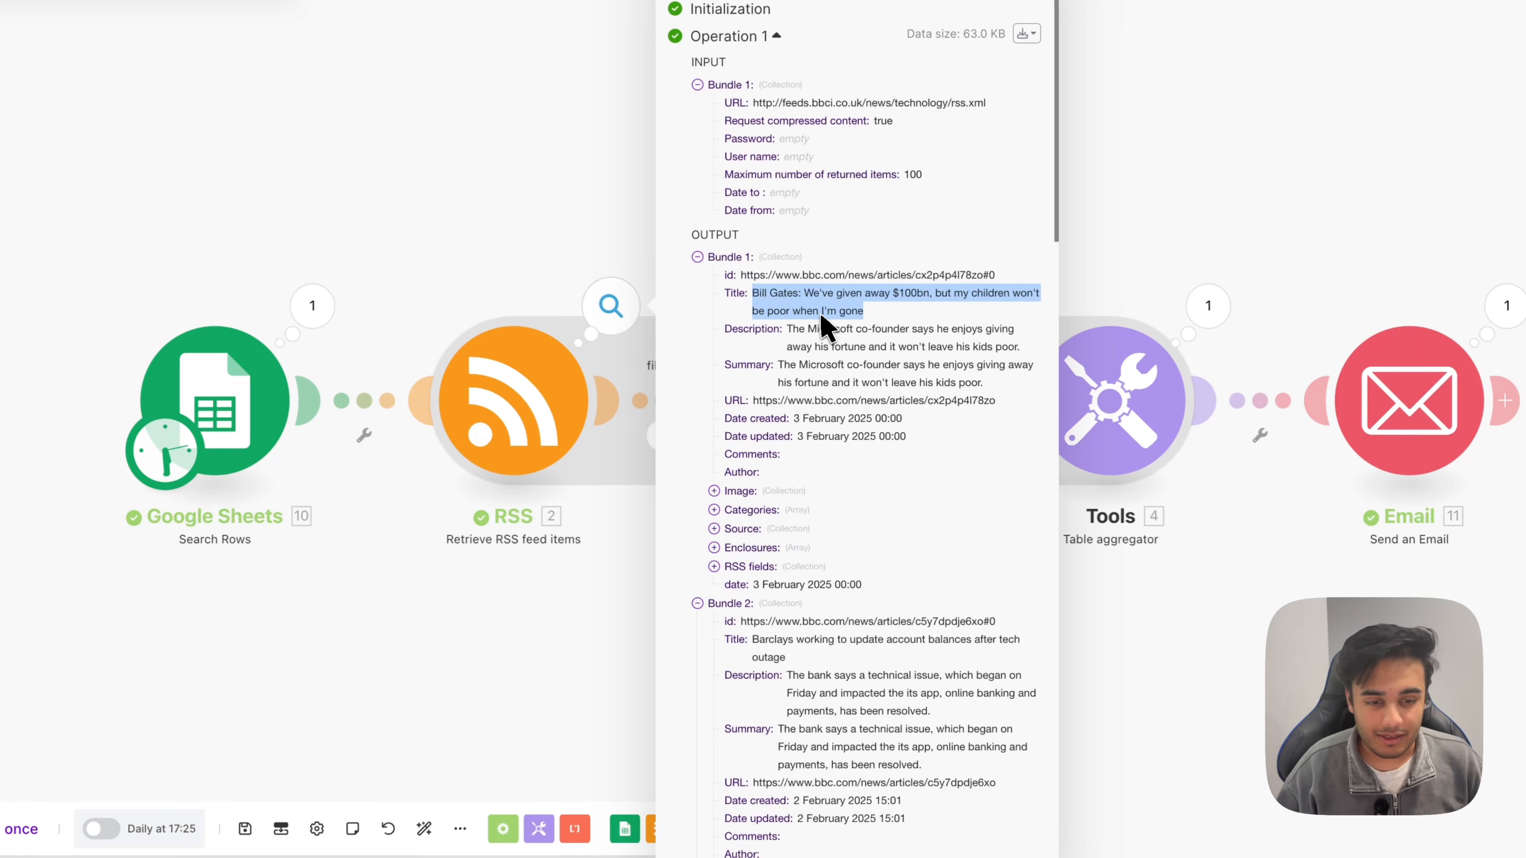
scroll(872, 610, "down", 4)
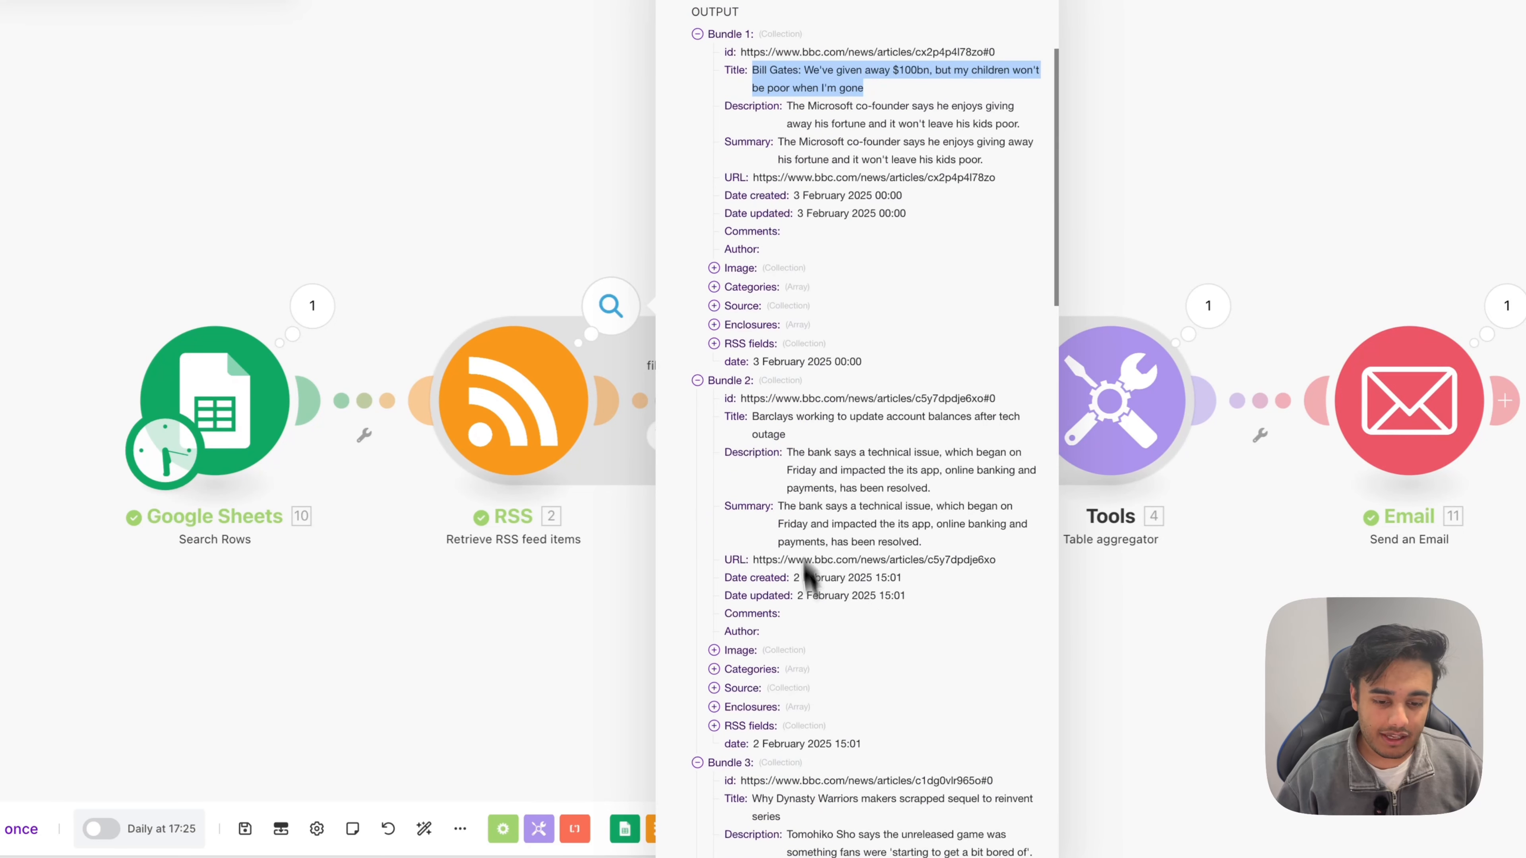
scroll(807, 576, "down", 6)
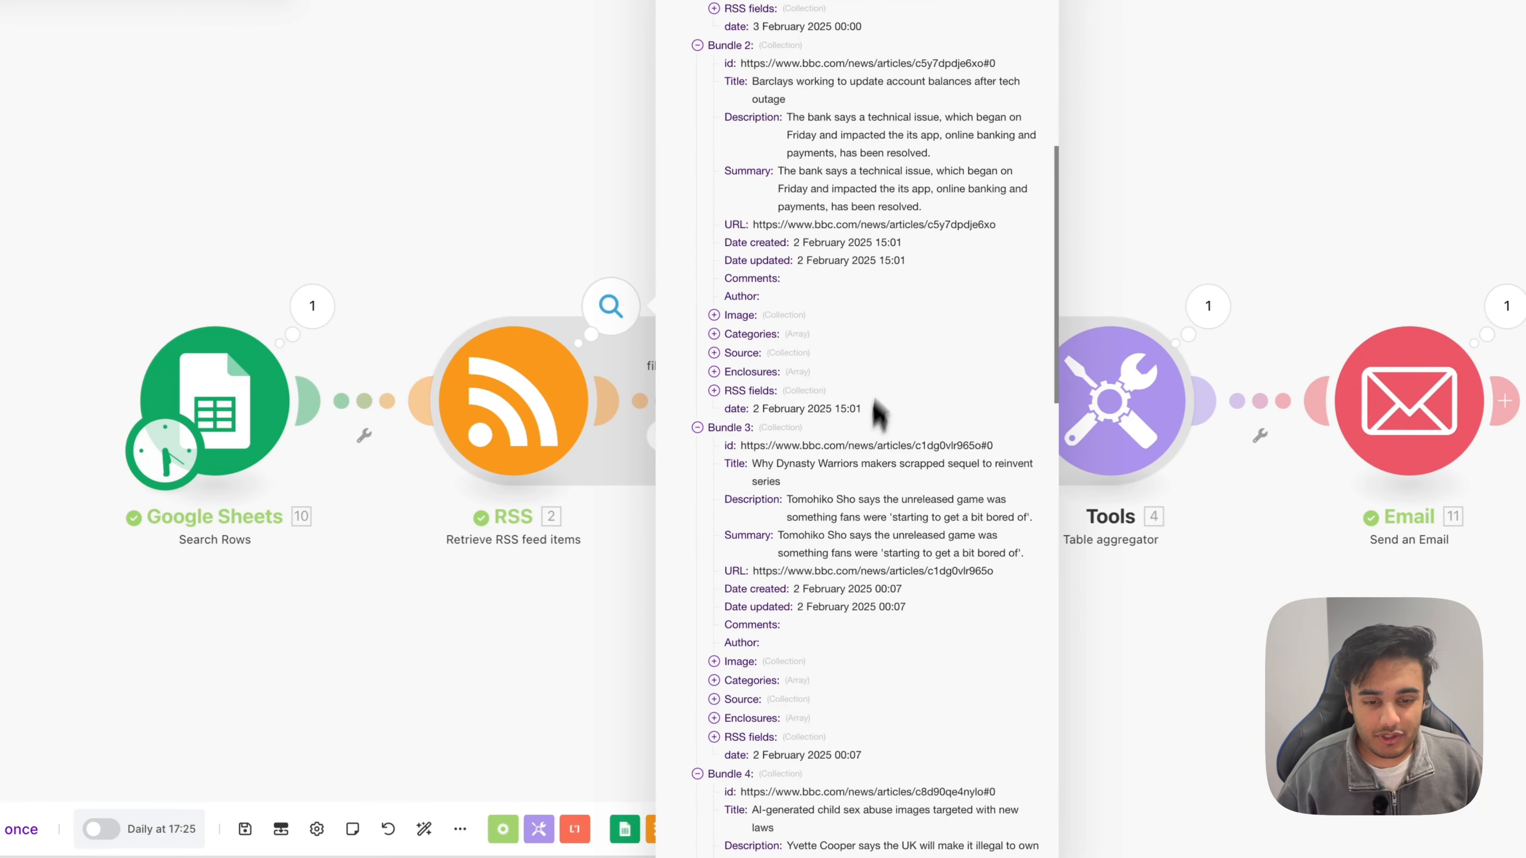
scroll(902, 505, "up", 4)
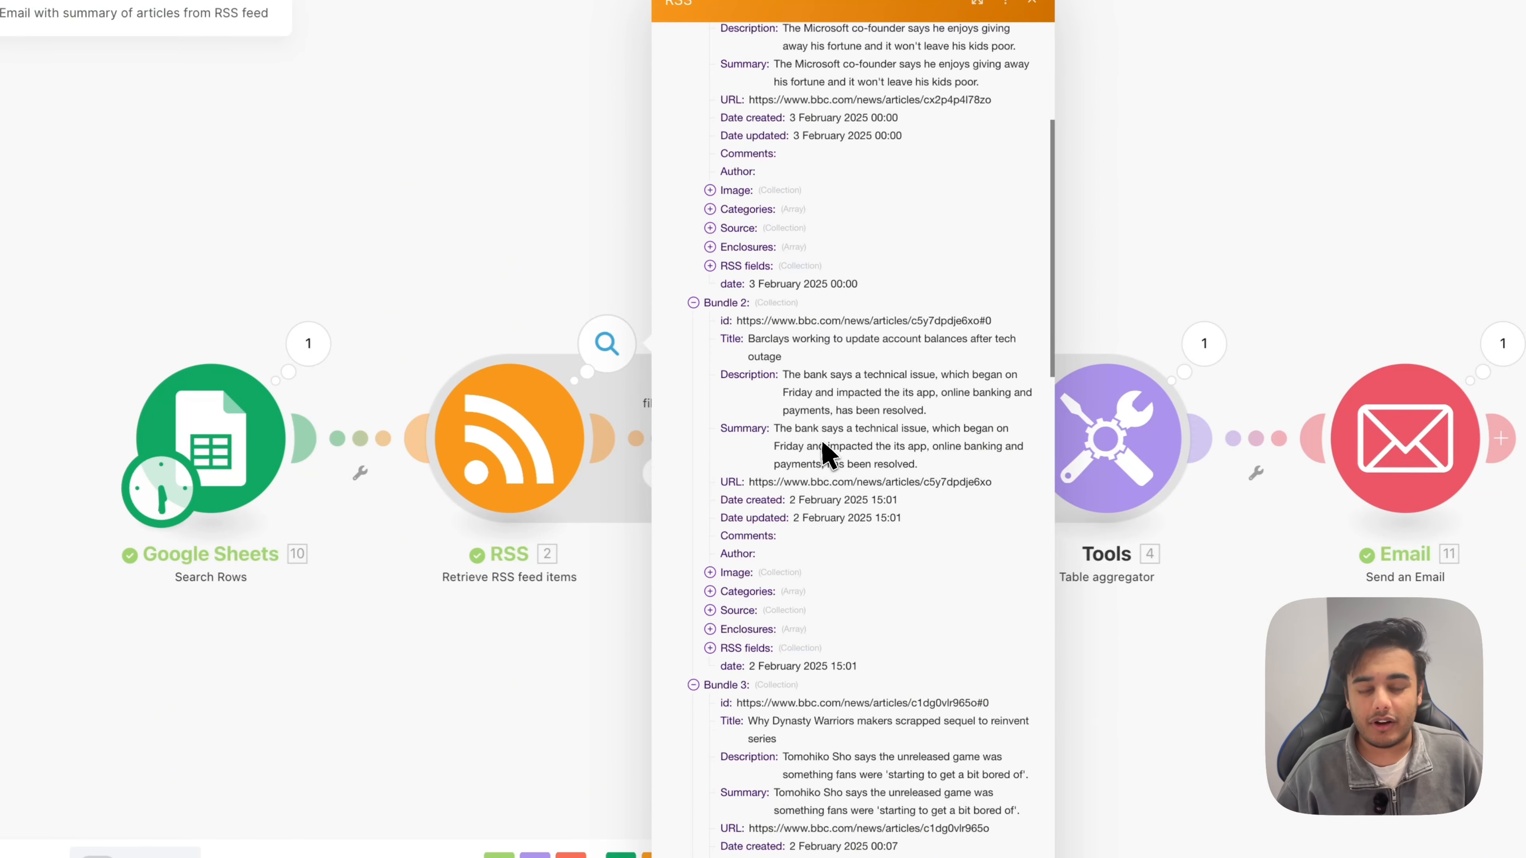
left_click(475, 244)
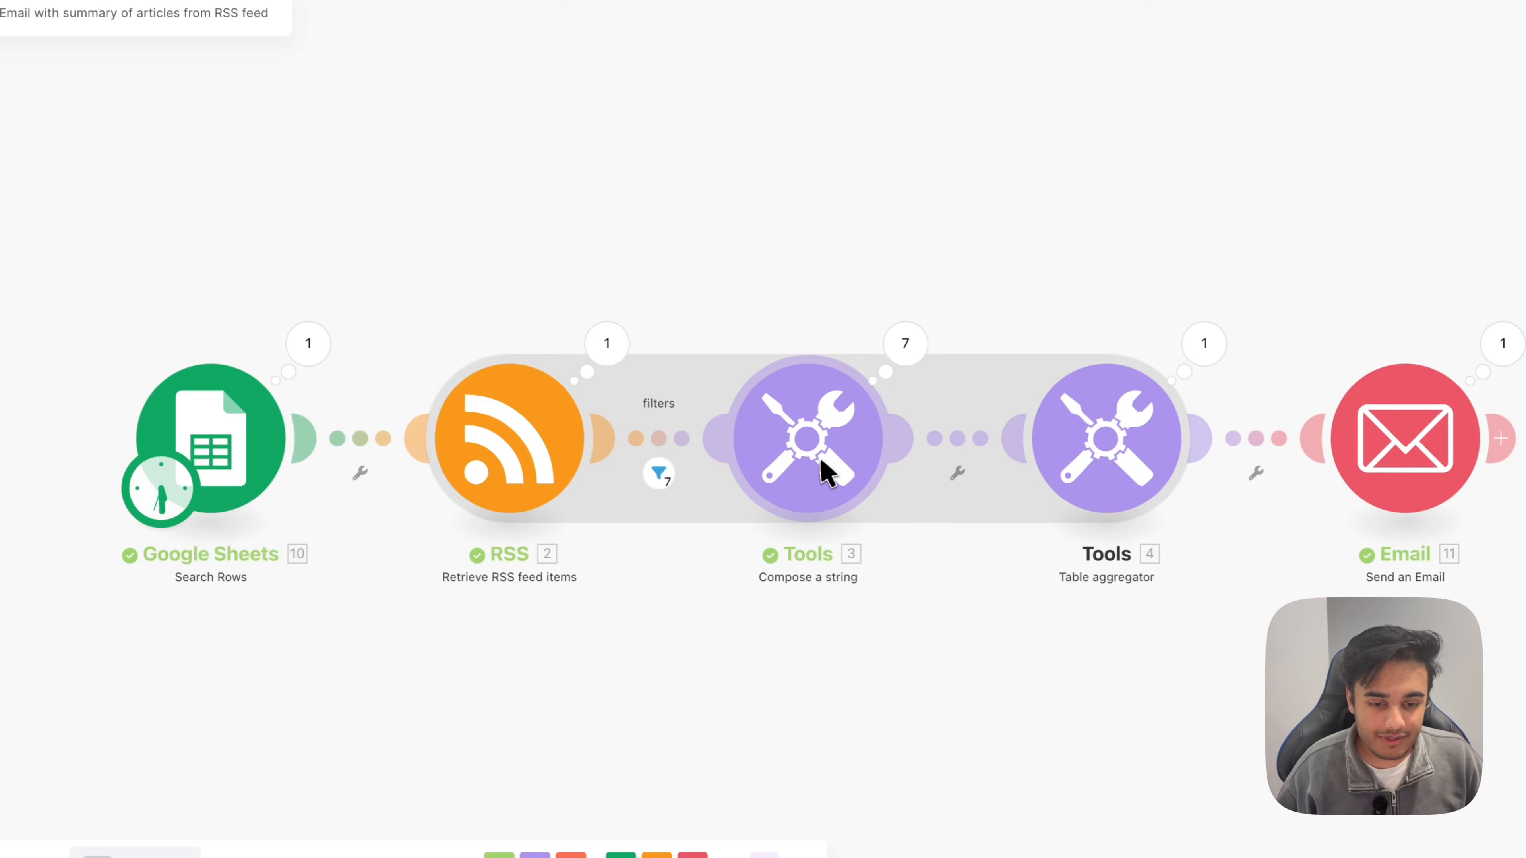
Step: Review the Compose a string template, and check the titles, dates and descriptions in Gmail's "BBC Articles Summary about TikTok" email
left_click(836, 447)
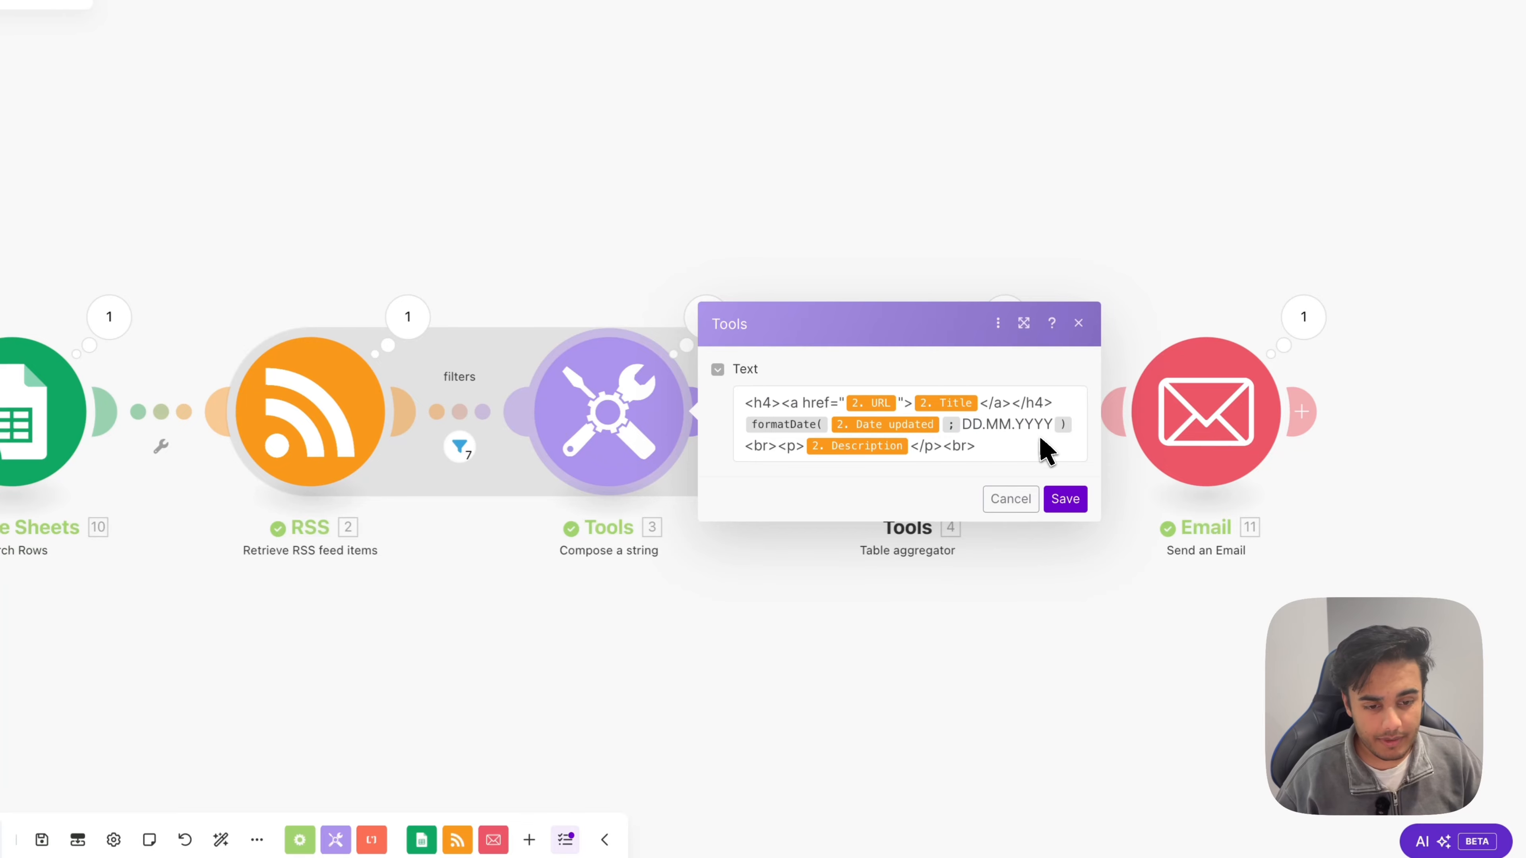
left_click(1064, 499)
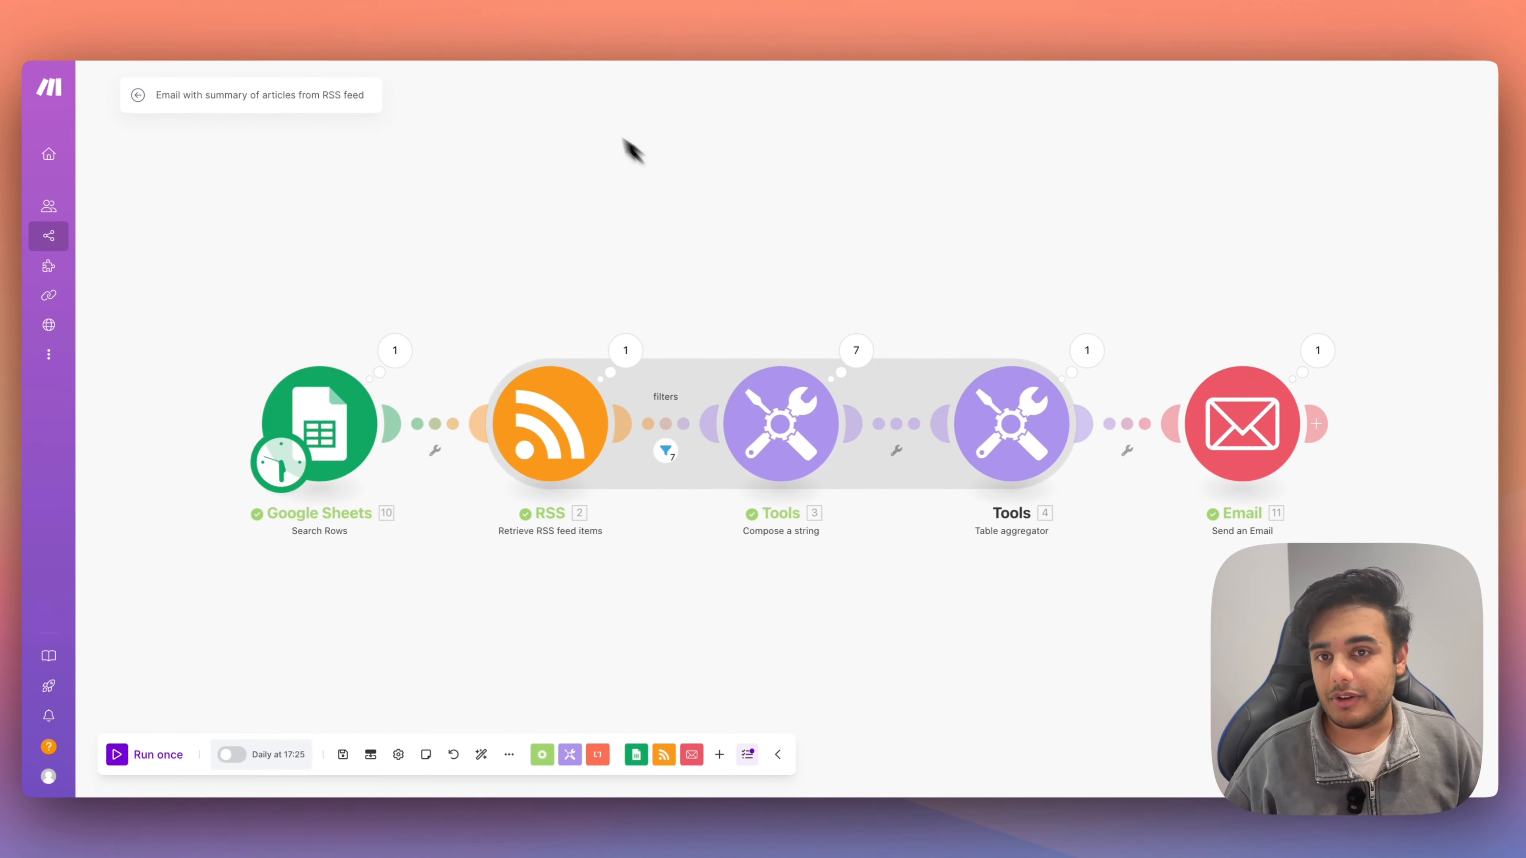
left_click(549, 5)
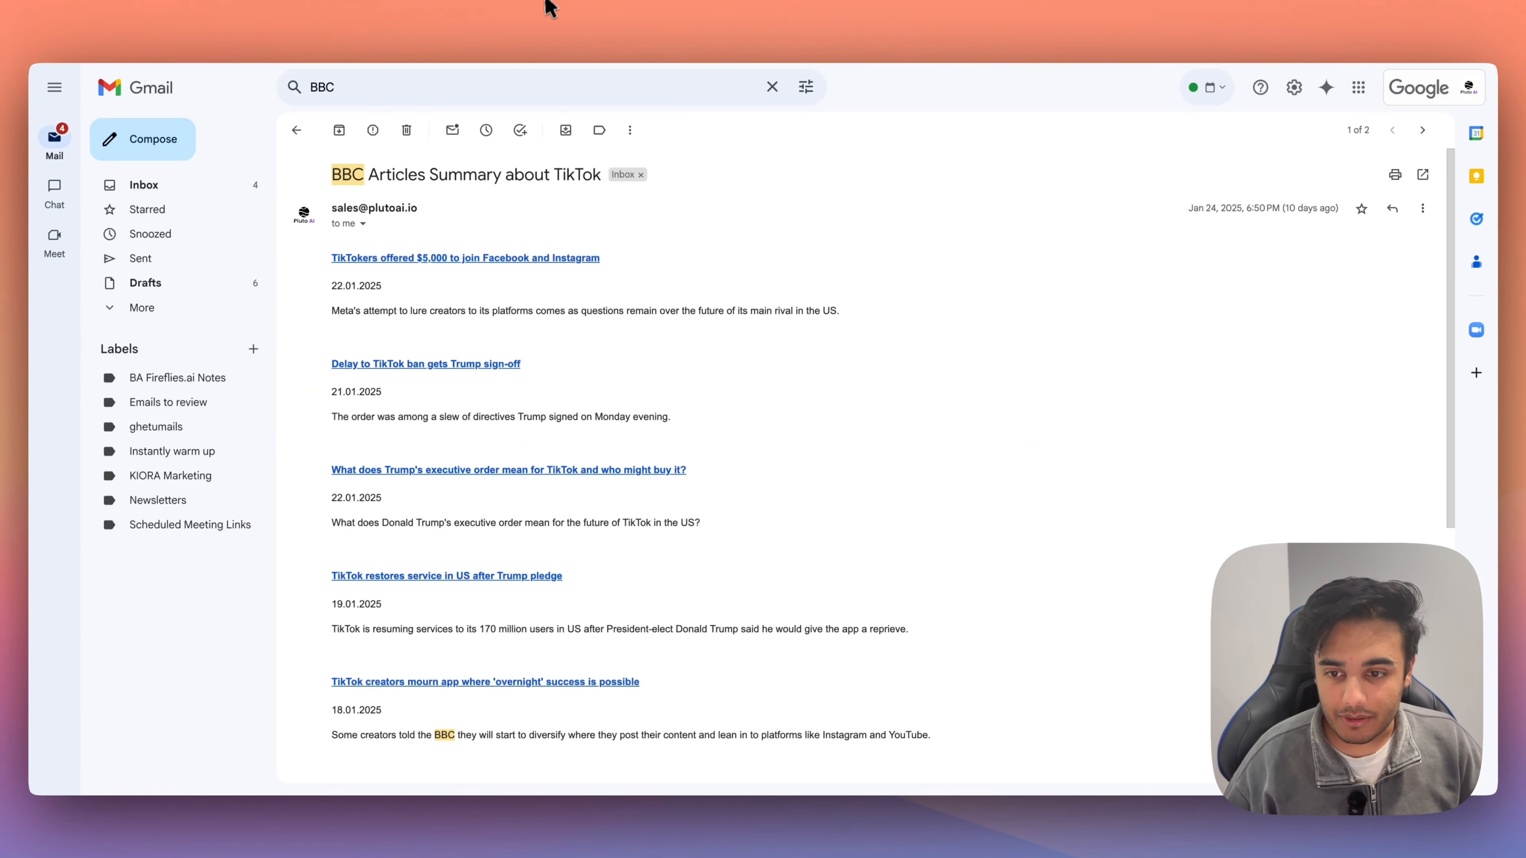
left_click_drag(308, 283, 669, 280)
left_click(678, 285)
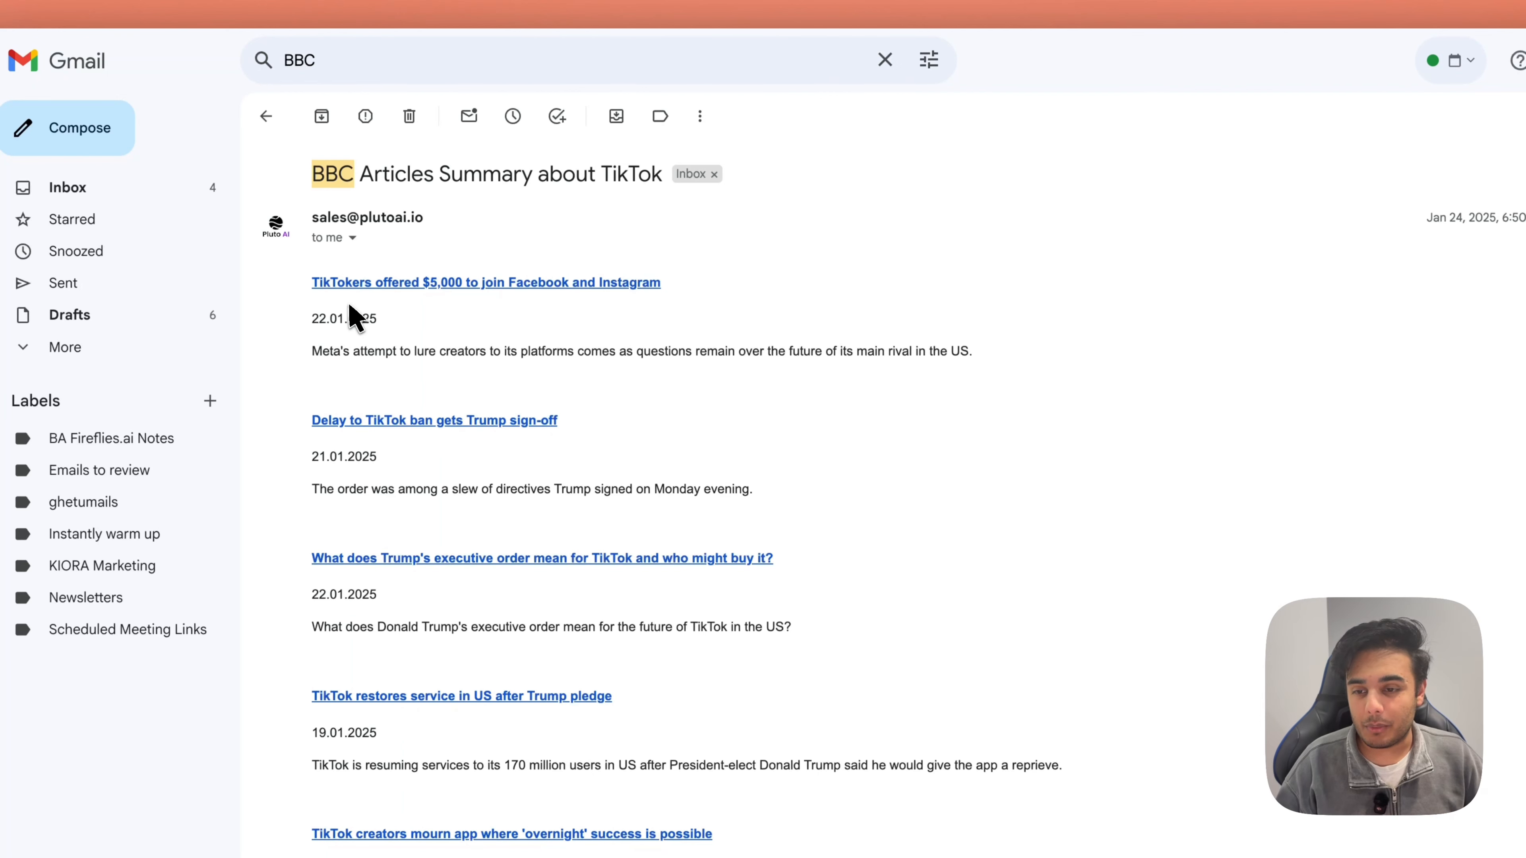
left_click_drag(310, 352, 974, 361)
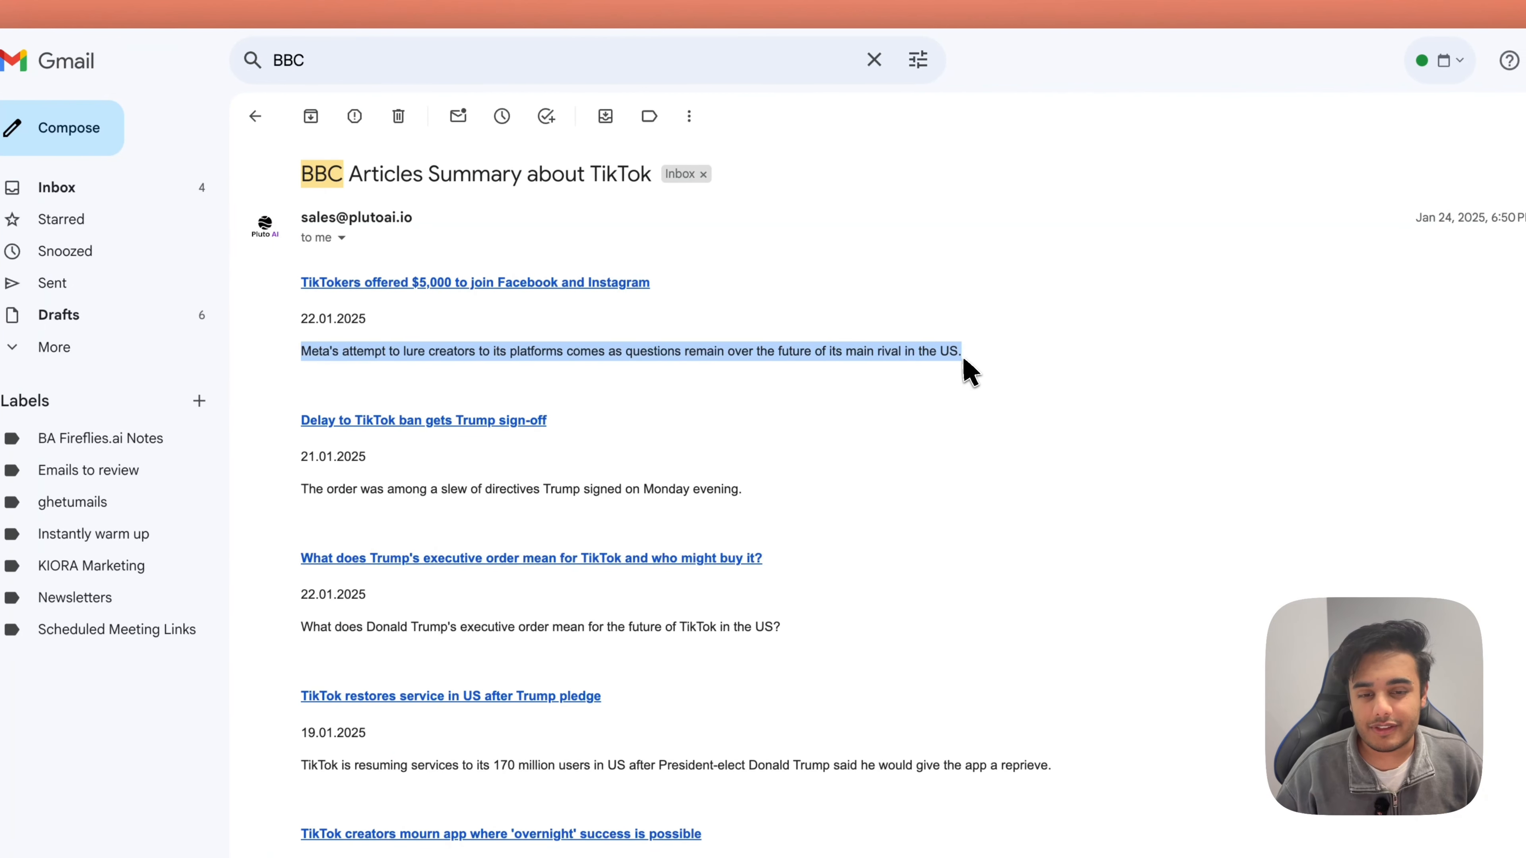
left_click(583, 282)
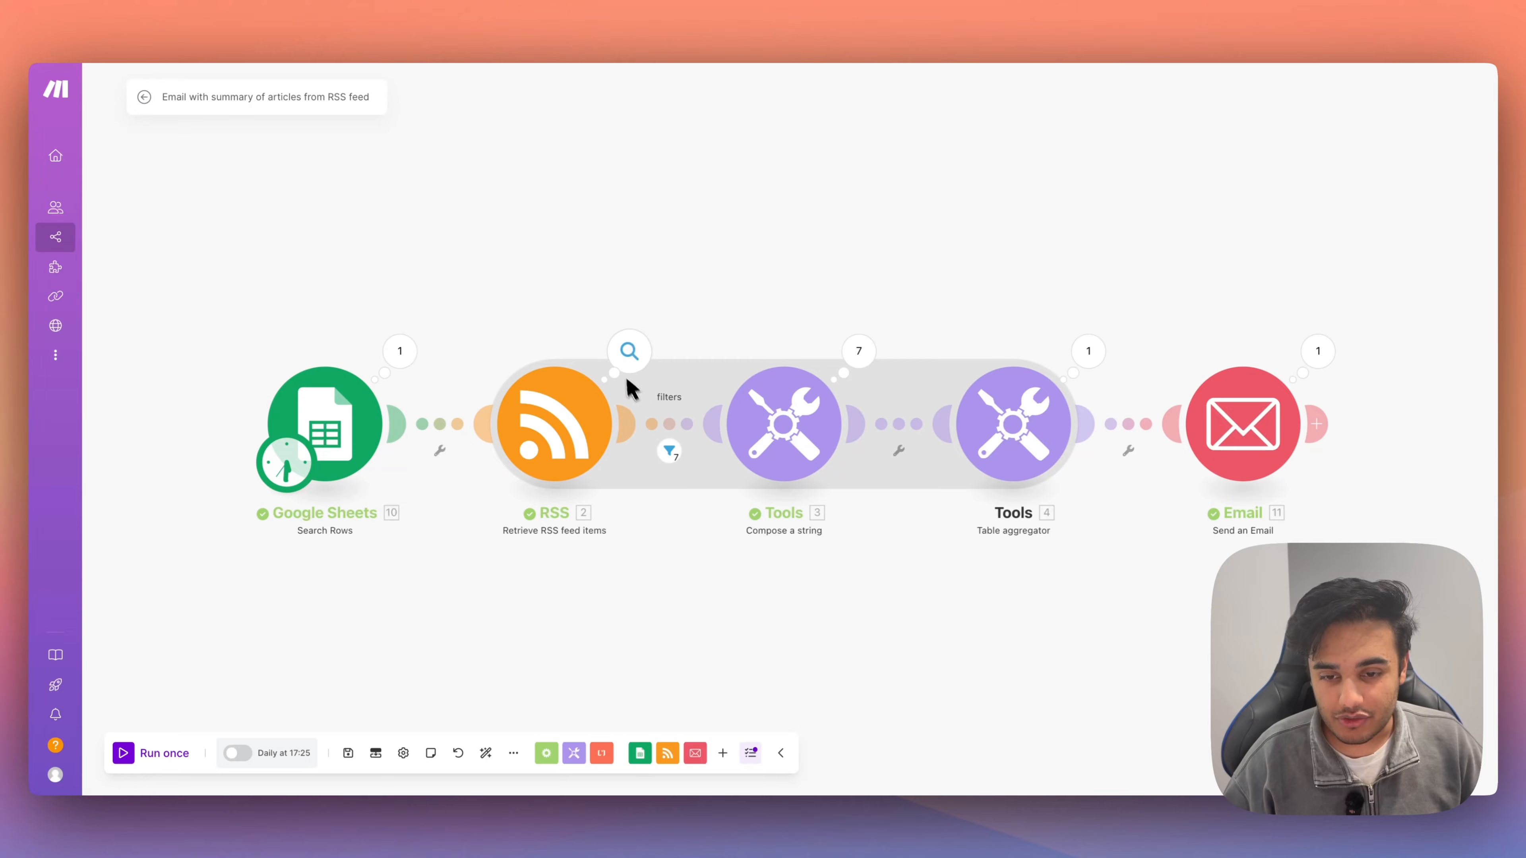
Step: Back in Make, inspect the RSS output fields and how the Compose a string template uses URL, Title, Date updated and Description
left_click(629, 351)
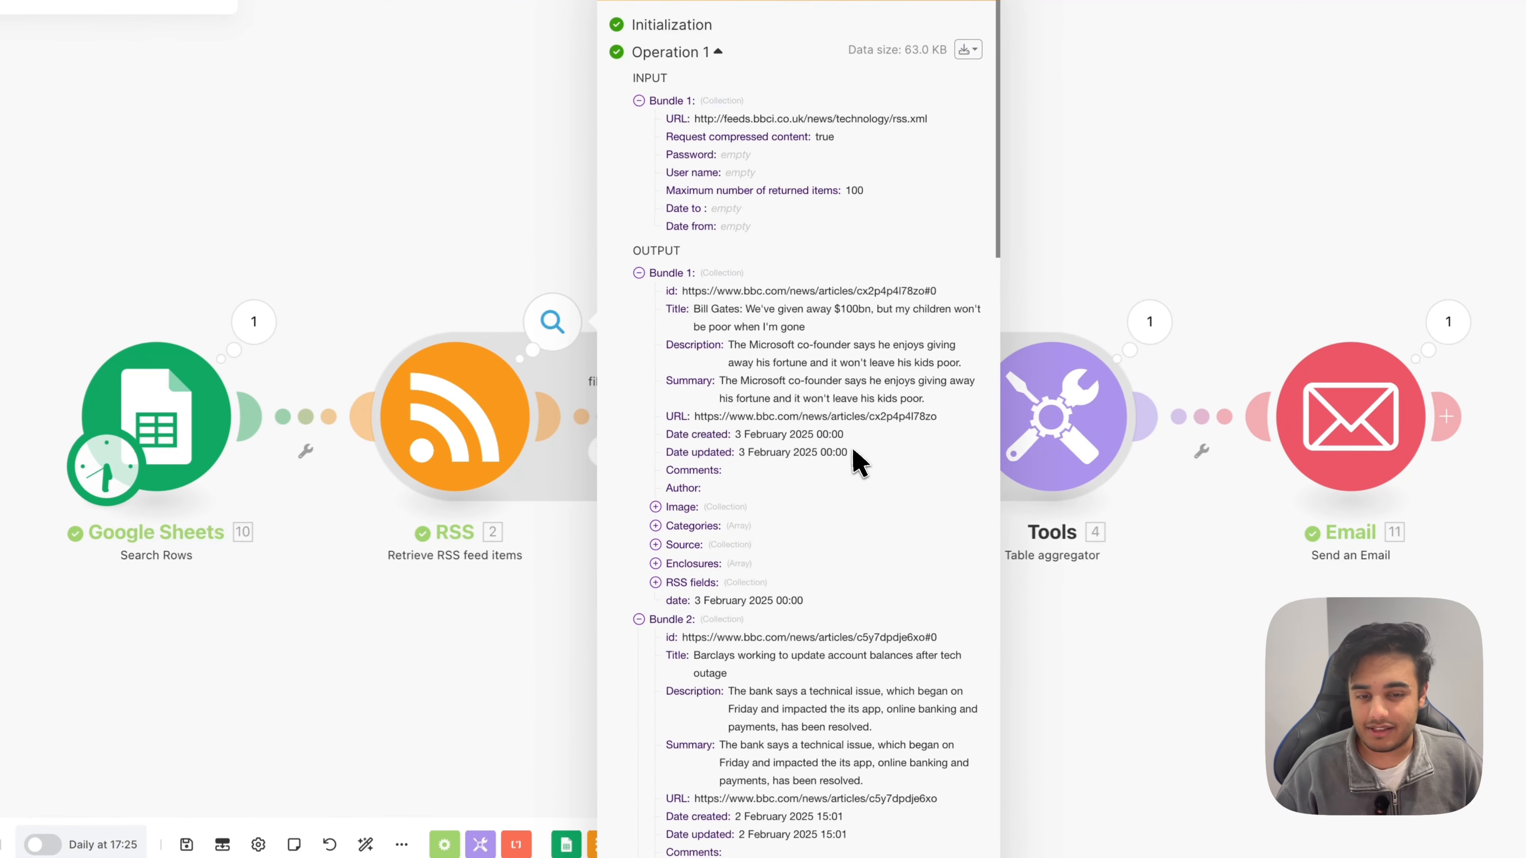
left_click(596, 578)
left_click(797, 434)
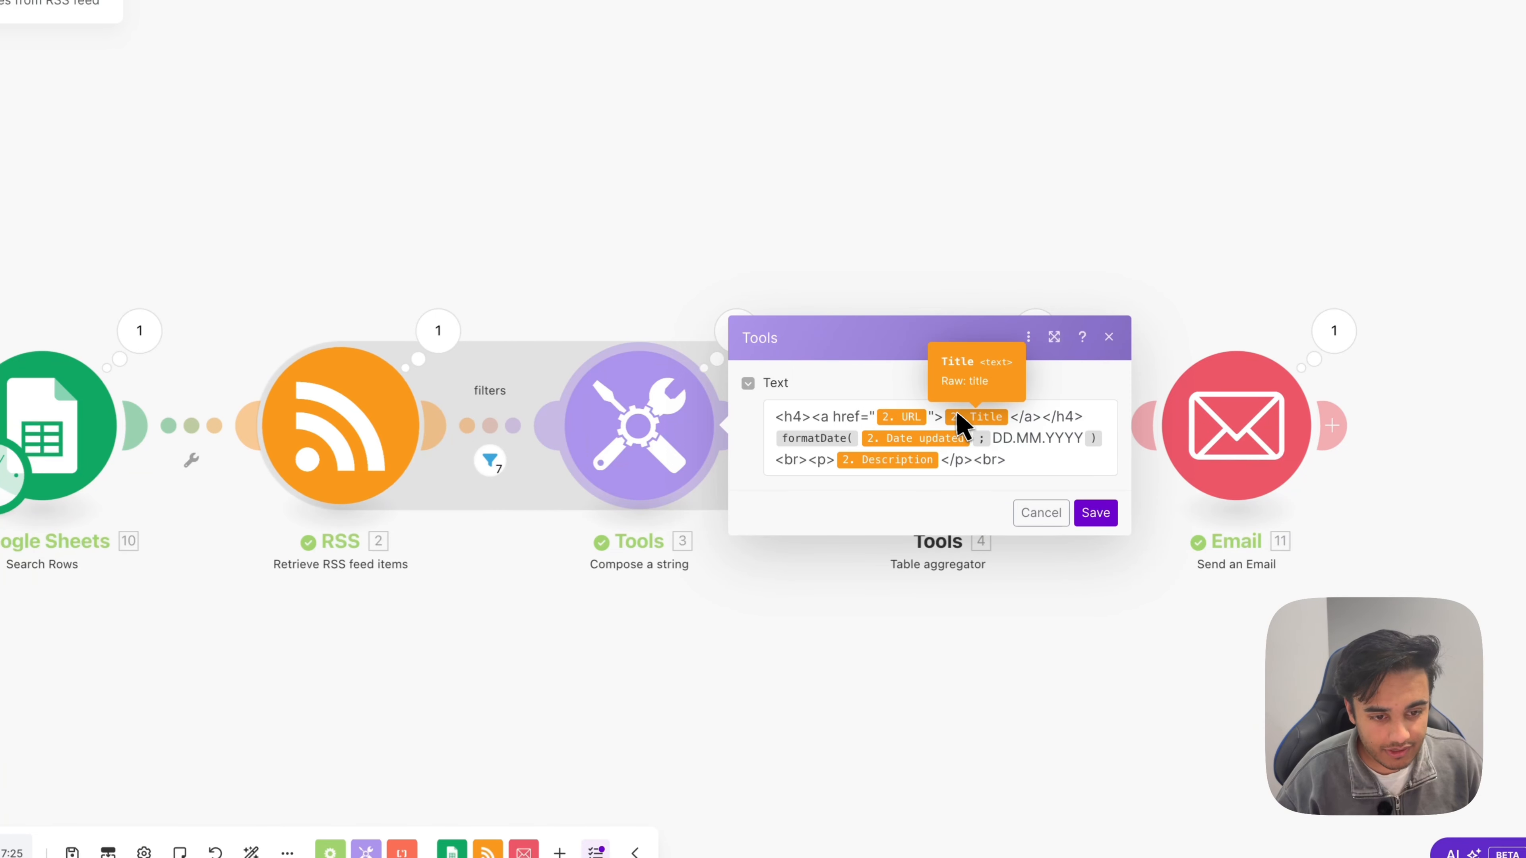
mouse_move(834, 443)
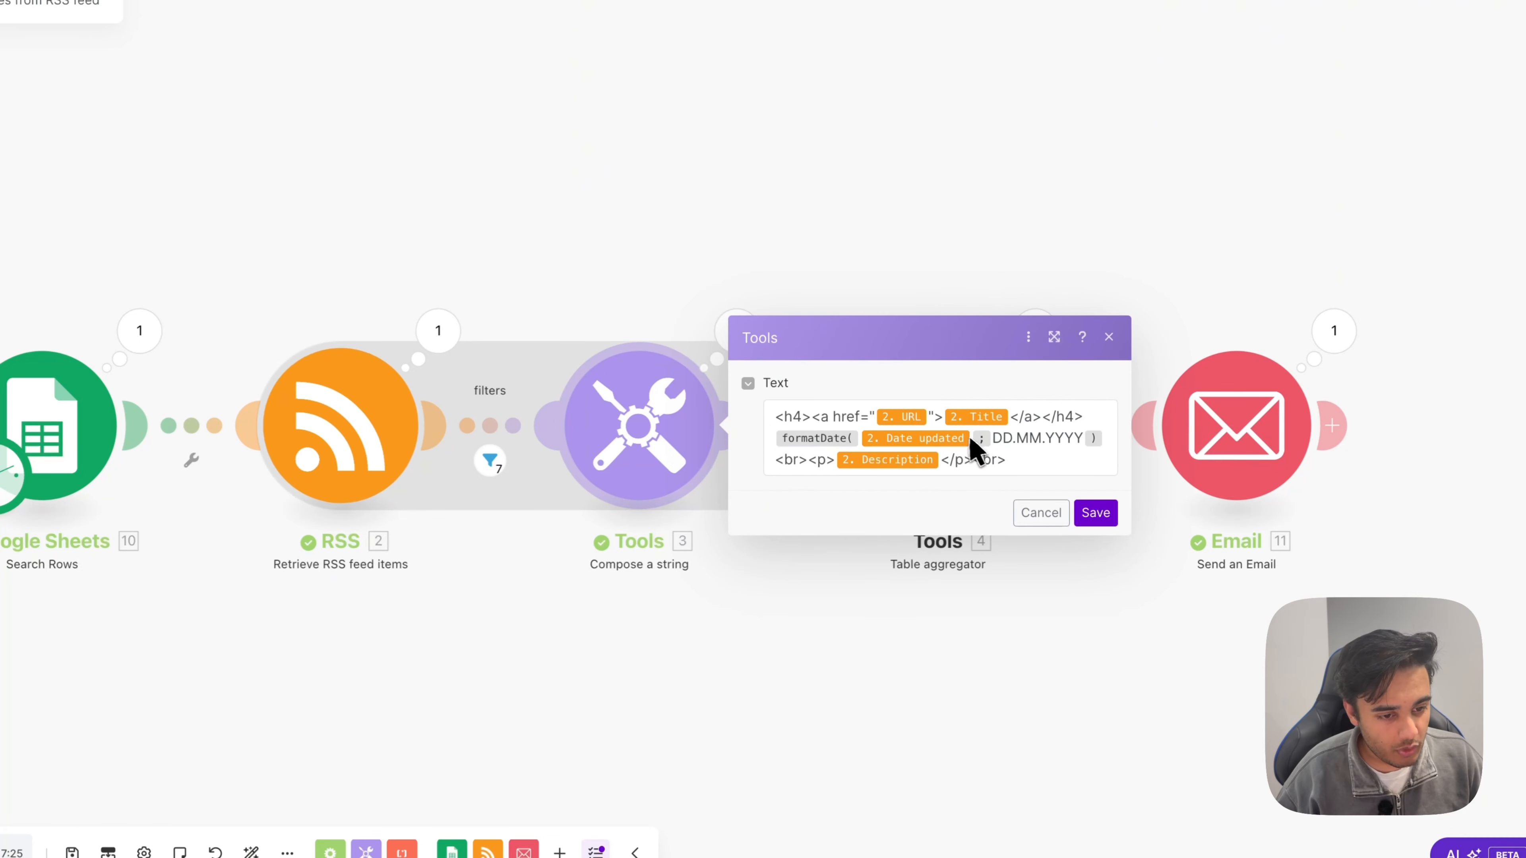
mouse_move(960, 439)
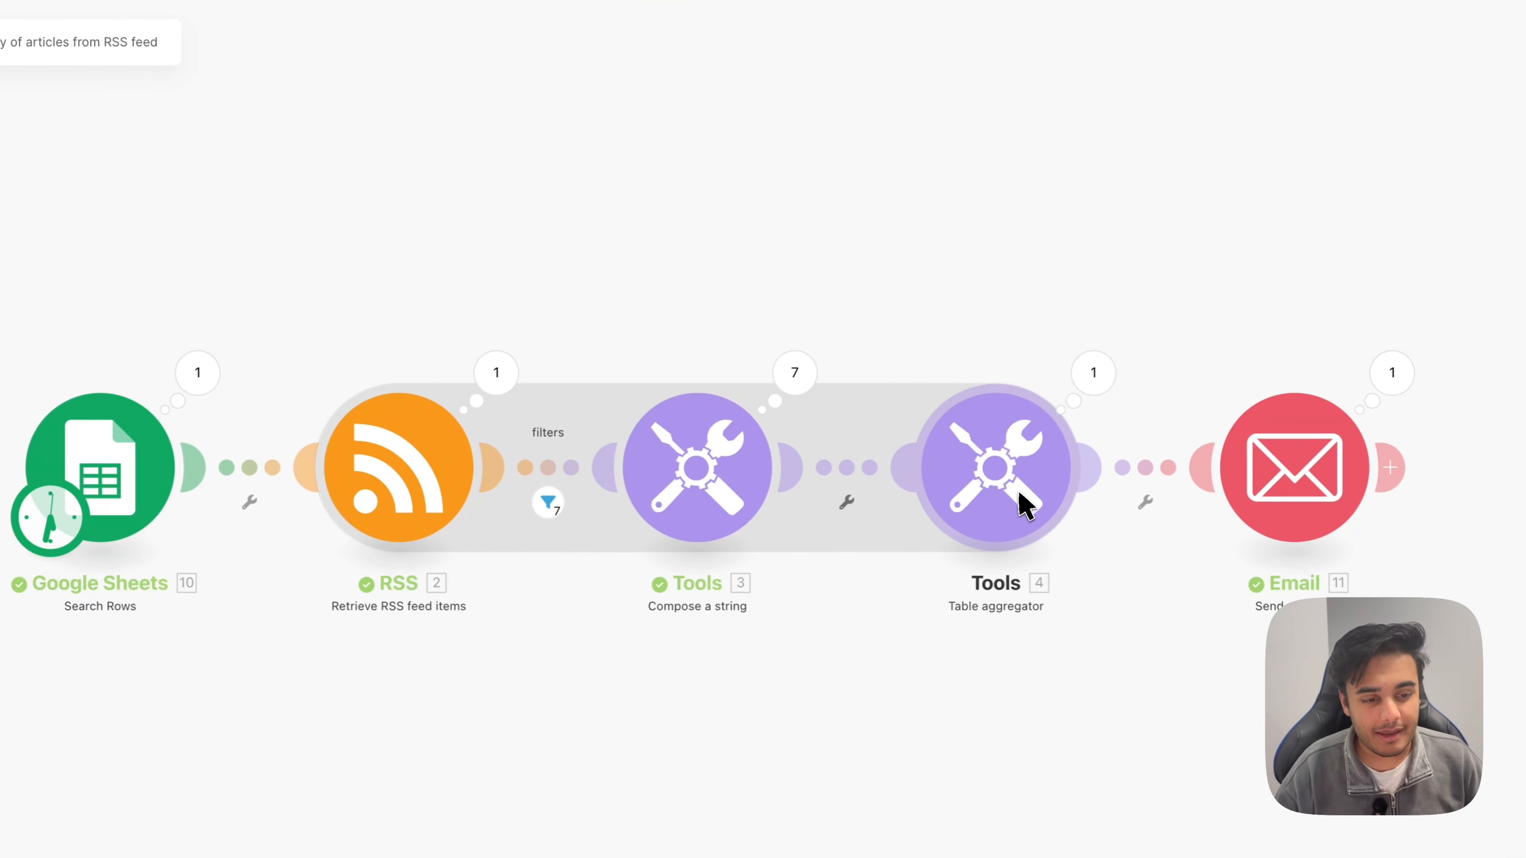
Step: Open the Table aggregator's settings to examine its source module and aggregated fields
left_click(1019, 491)
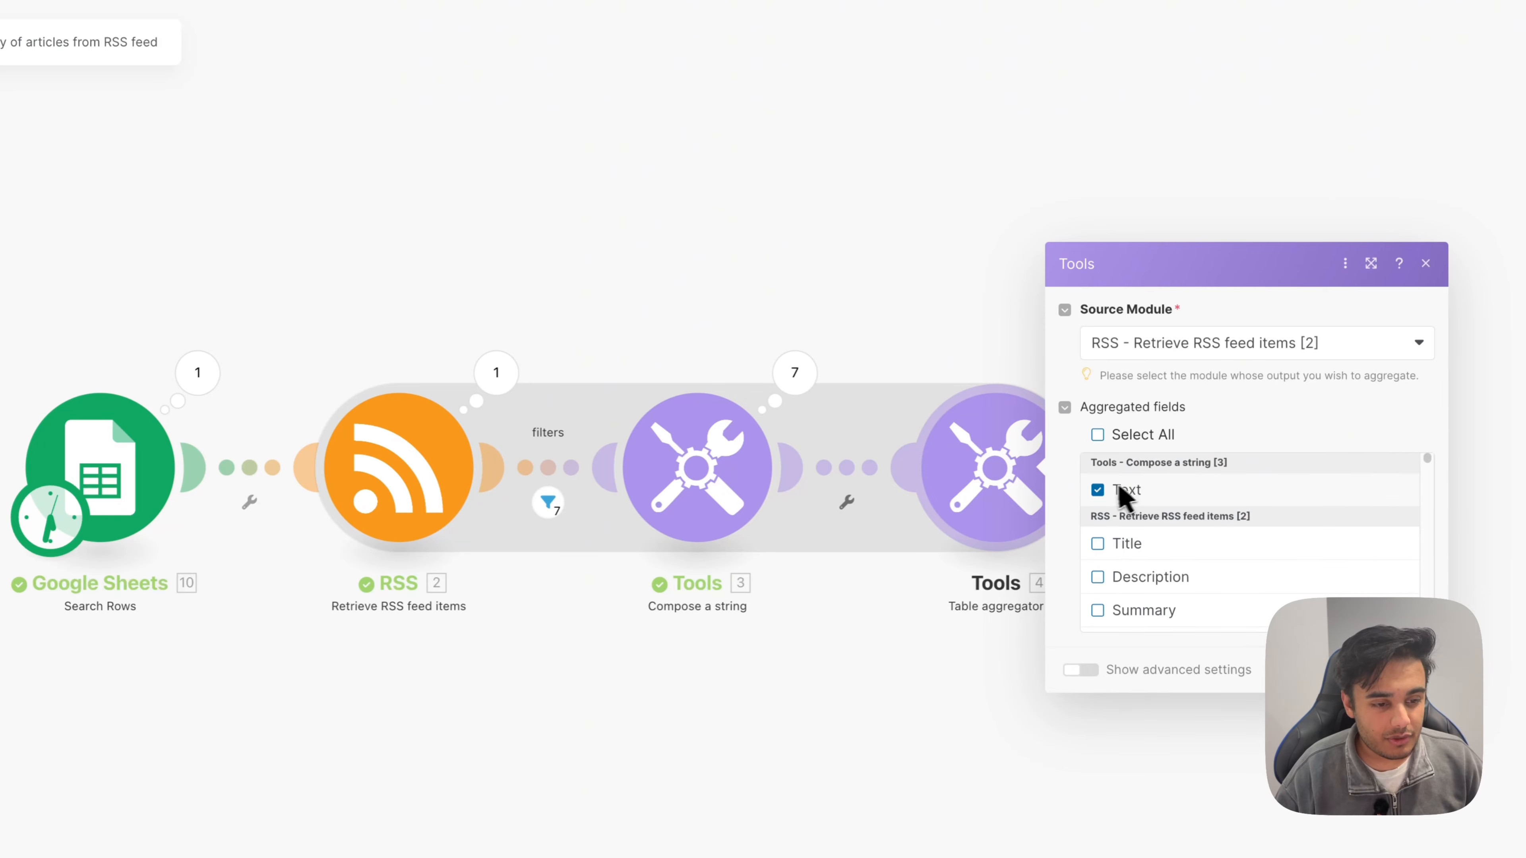